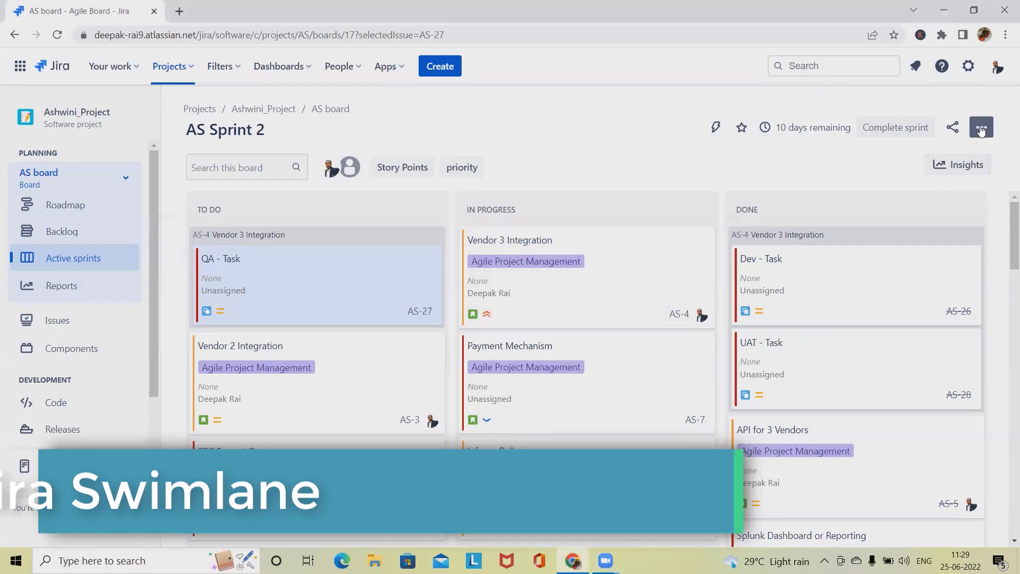
Open the '...' options menu at the top right of the AS Sprint 2 board
{"action": "left_click", "coordinate": [982, 129]}
Go to the AS board's Board settings and view the Swimlanes section, currently based on None
{"action": "left_click", "coordinate": [909, 154]}
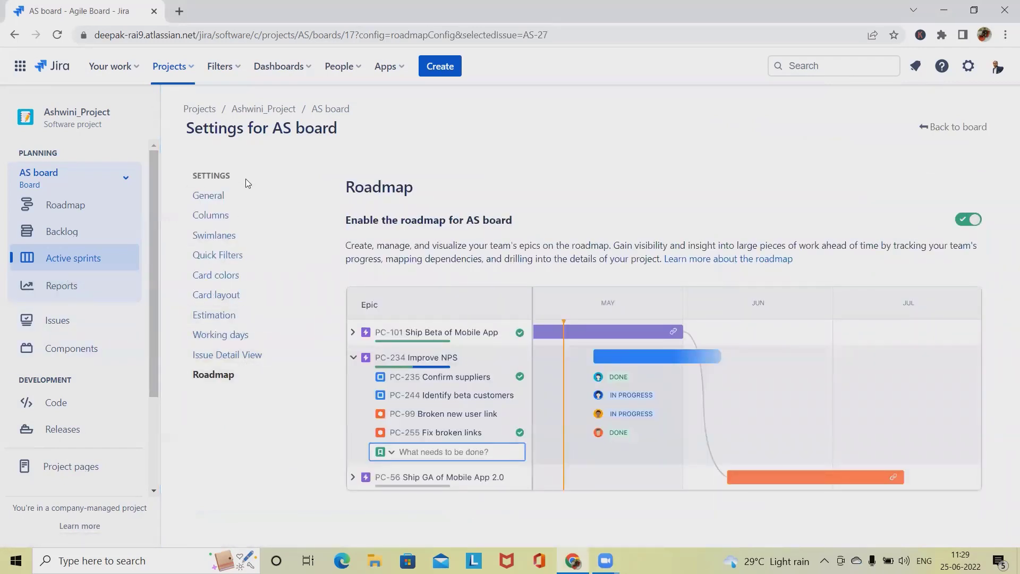
{"action": "left_click", "coordinate": [242, 237]}
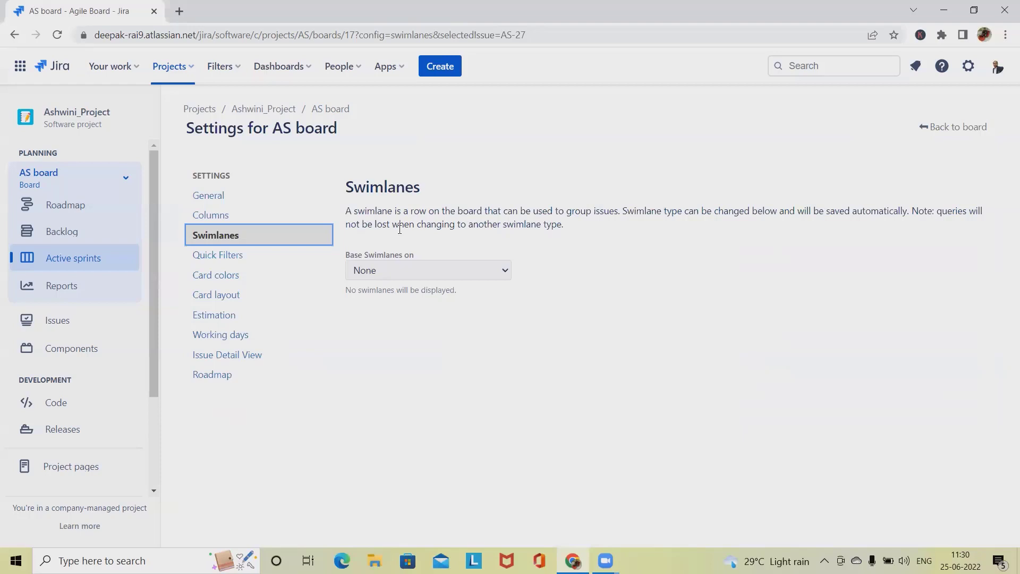
Base the AS board swimlanes on Stories and return to the board to see the AS-4 lane
{"action": "left_click", "coordinate": [459, 276]}
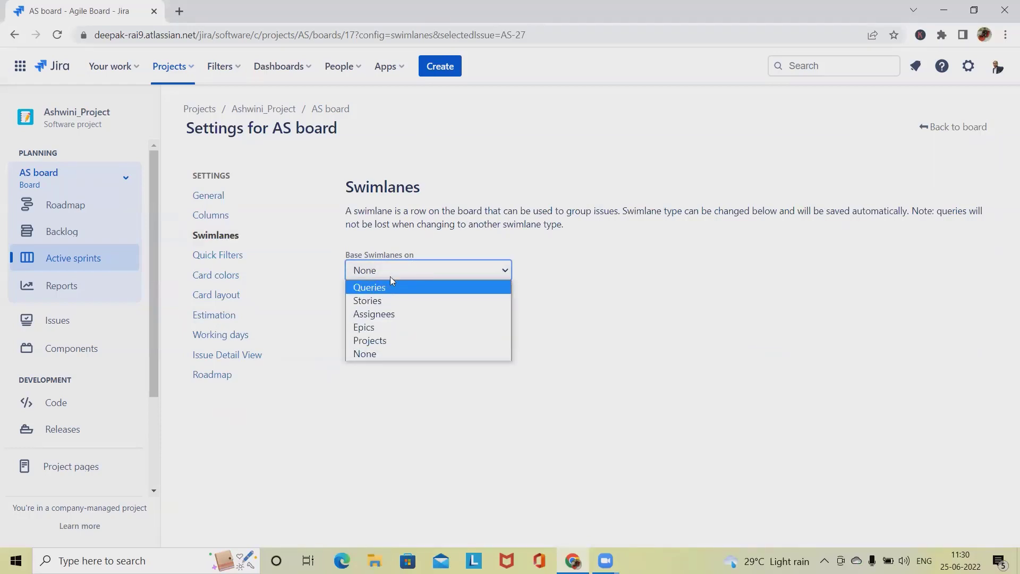
{"action": "left_click", "coordinate": [584, 281]}
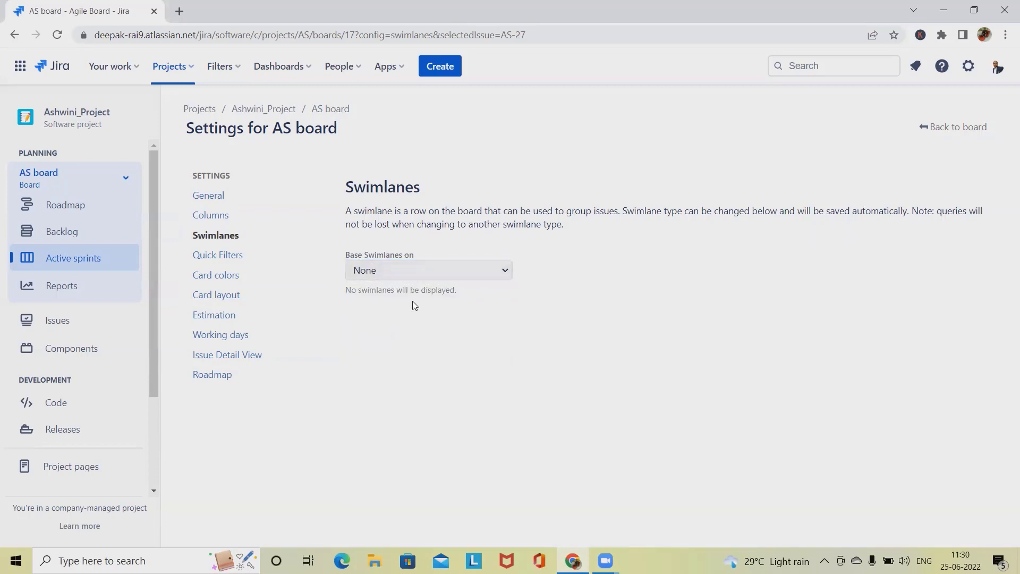
{"action": "left_click", "coordinate": [462, 272]}
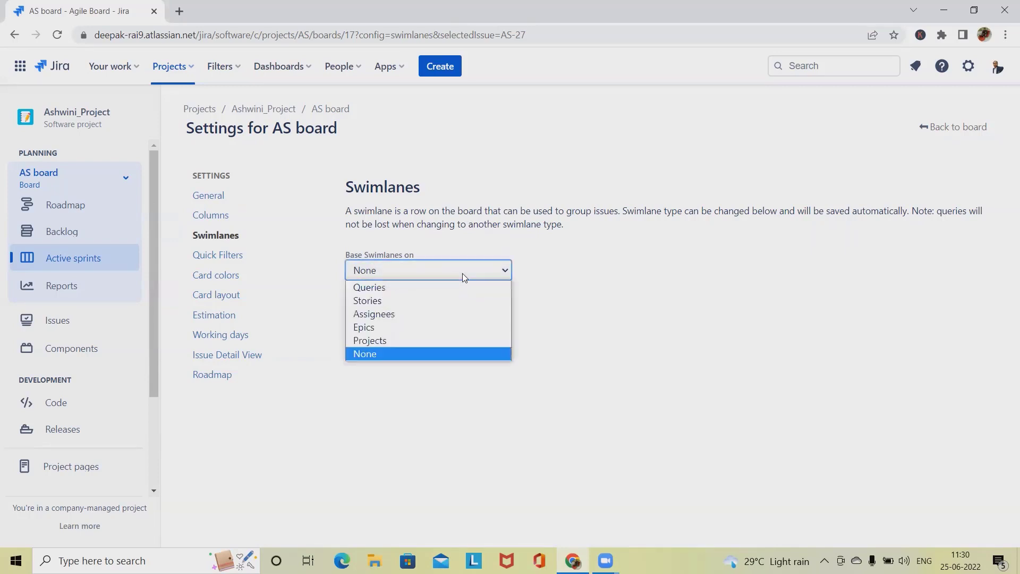
{"action": "left_click", "coordinate": [410, 301]}
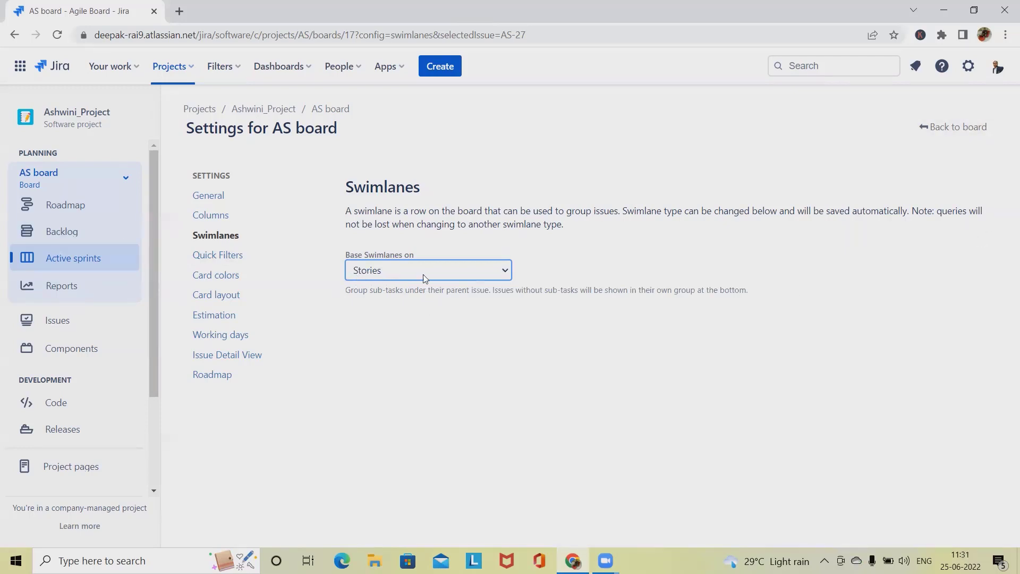
{"action": "left_click", "coordinate": [953, 127]}
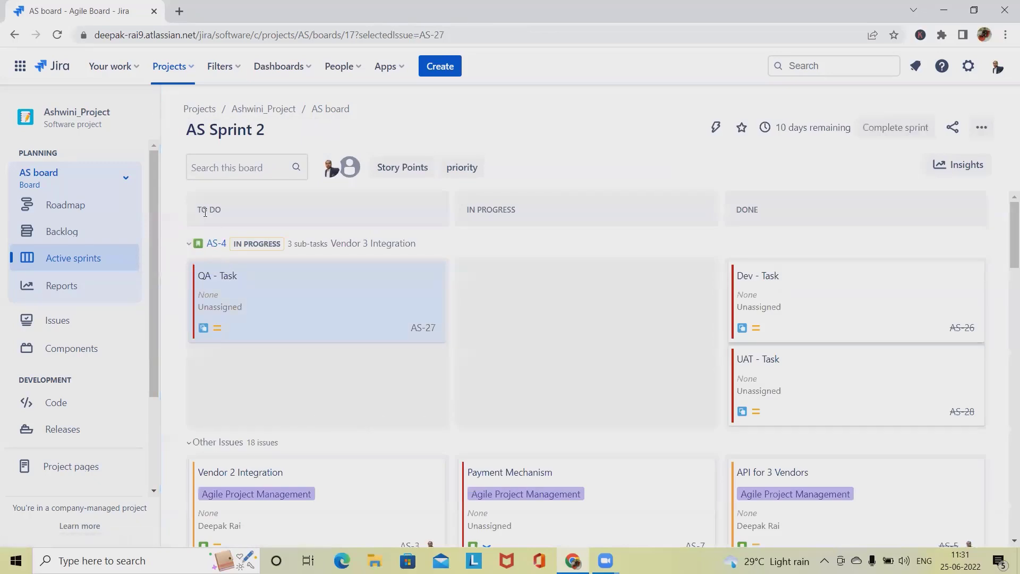
{"action": "scroll", "coordinate": [299, 435], "scroll_direction": "down", "scroll_amount": 3}
{"action": "scroll", "coordinate": [313, 436], "scroll_direction": "up", "scroll_amount": 2}
{"action": "scroll", "coordinate": [321, 386], "scroll_direction": "down", "scroll_amount": 3}
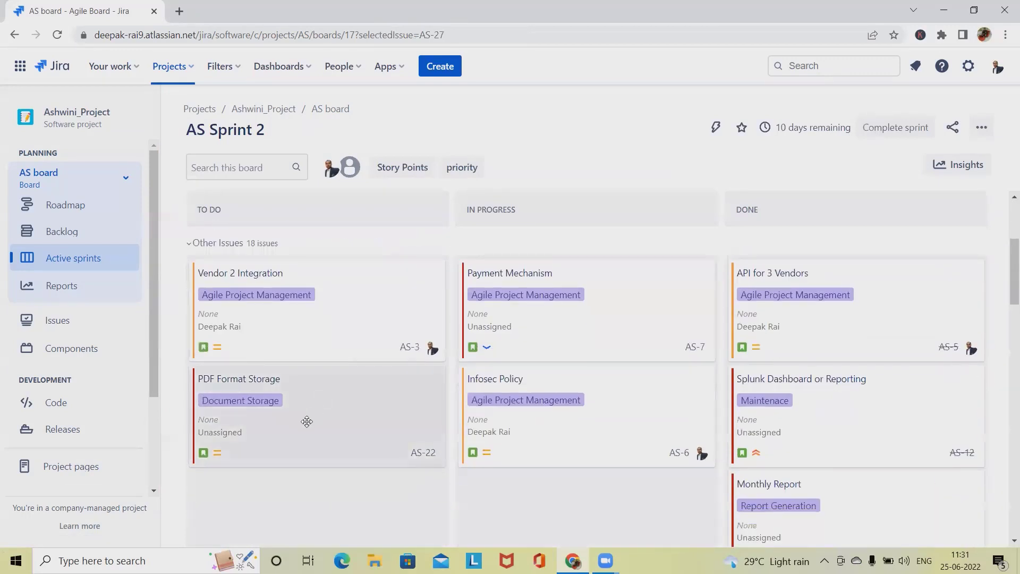
{"action": "scroll", "coordinate": [351, 390], "scroll_direction": "down", "scroll_amount": 3}
{"action": "scroll", "coordinate": [356, 393], "scroll_direction": "up", "scroll_amount": 6}
{"action": "scroll", "coordinate": [282, 455], "scroll_direction": "down", "scroll_amount": 3}
{"action": "scroll", "coordinate": [653, 448], "scroll_direction": "down", "scroll_amount": 10}
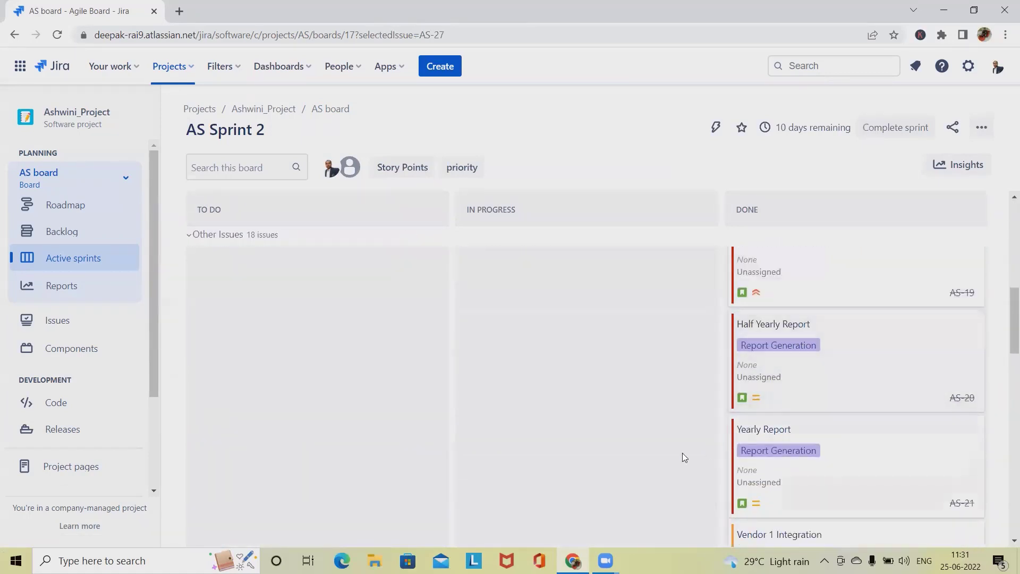
{"action": "scroll", "coordinate": [726, 366], "scroll_direction": "up", "scroll_amount": 10}
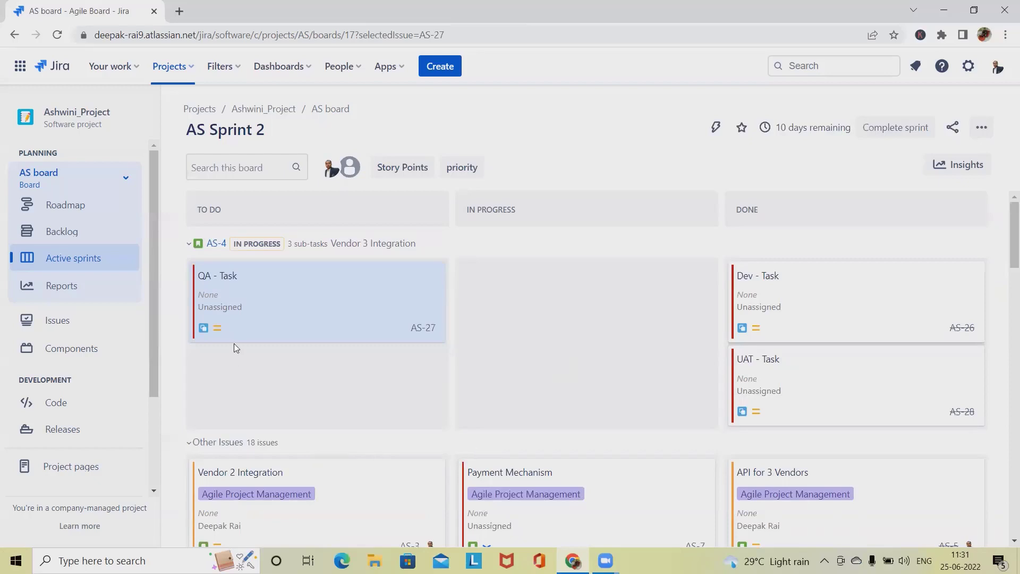
Base swimlanes on Queries to get the priority in (Highest, Medium) lane, then return to the board
{"action": "left_click", "coordinate": [982, 127]}
{"action": "left_click", "coordinate": [936, 156]}
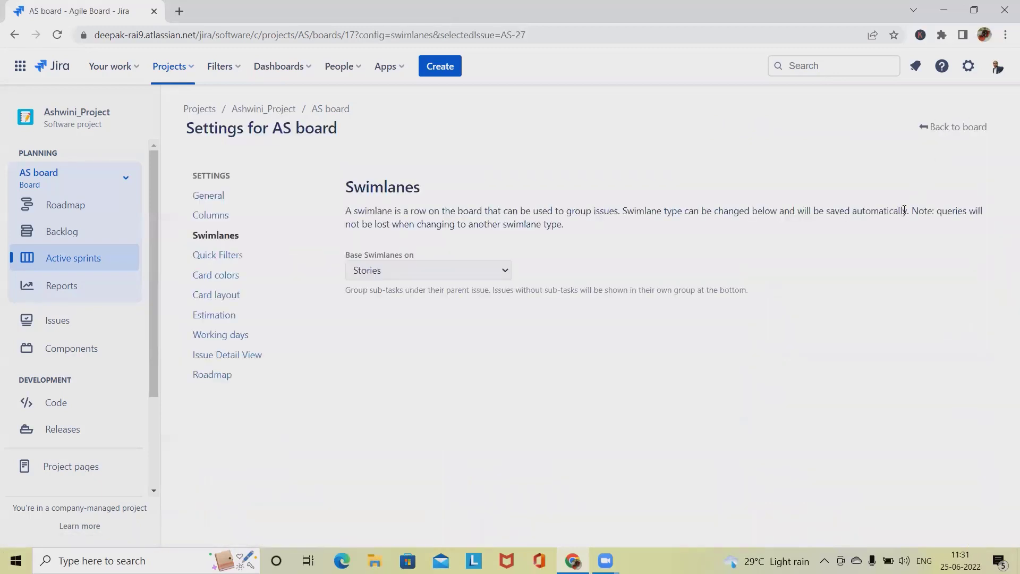
{"action": "left_click", "coordinate": [496, 272]}
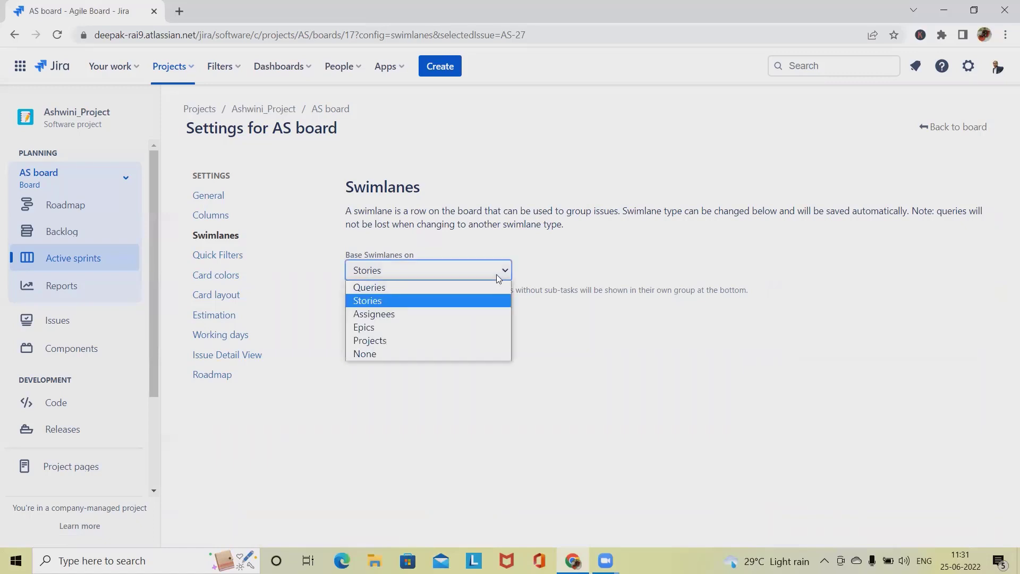
{"action": "left_click", "coordinate": [405, 282]}
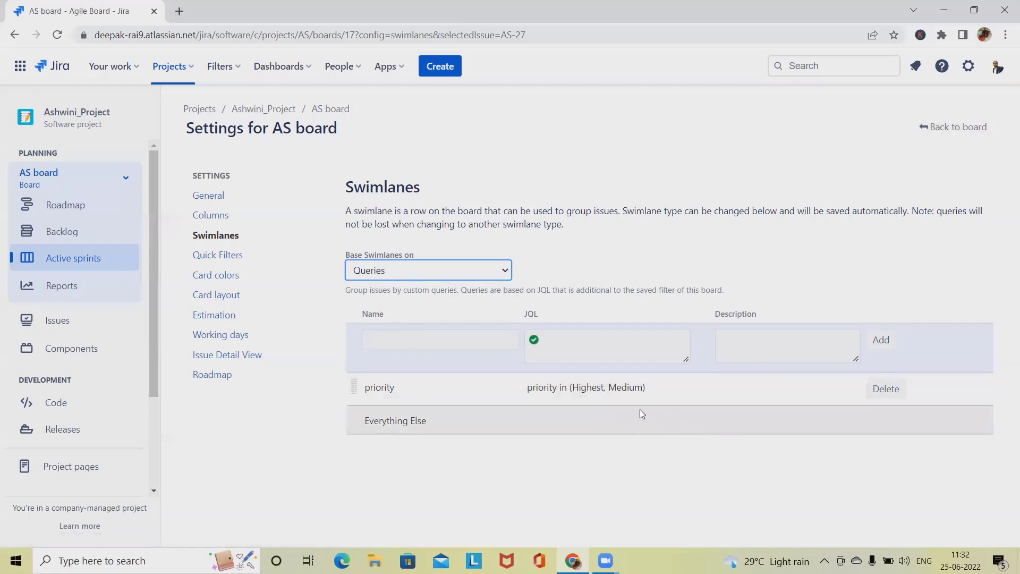
{"action": "left_click", "coordinate": [959, 128]}
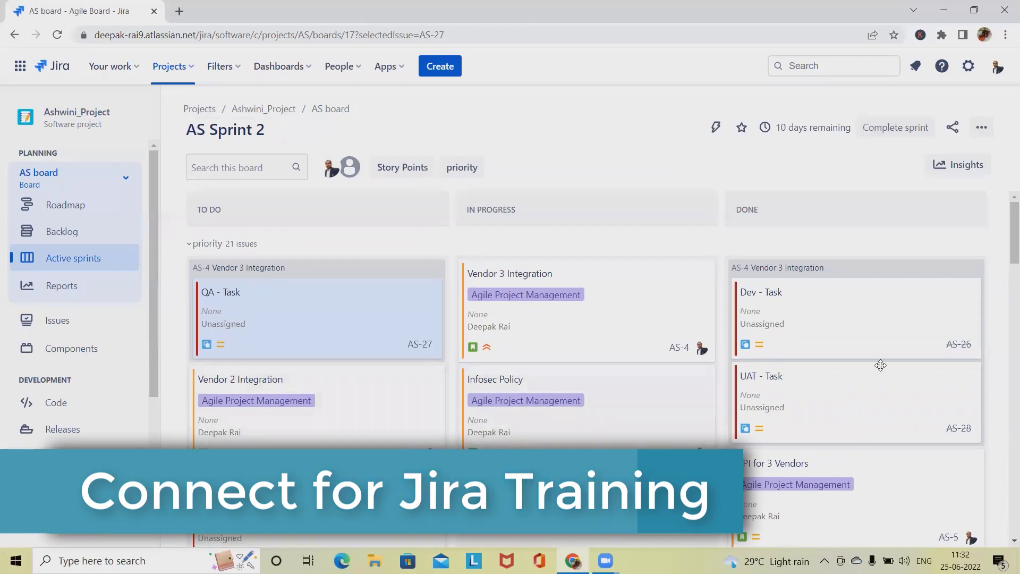
Change Vendor 3 Integration (AS-4) to Low priority and check it moved to Everything Else
{"action": "left_click", "coordinate": [577, 332]}
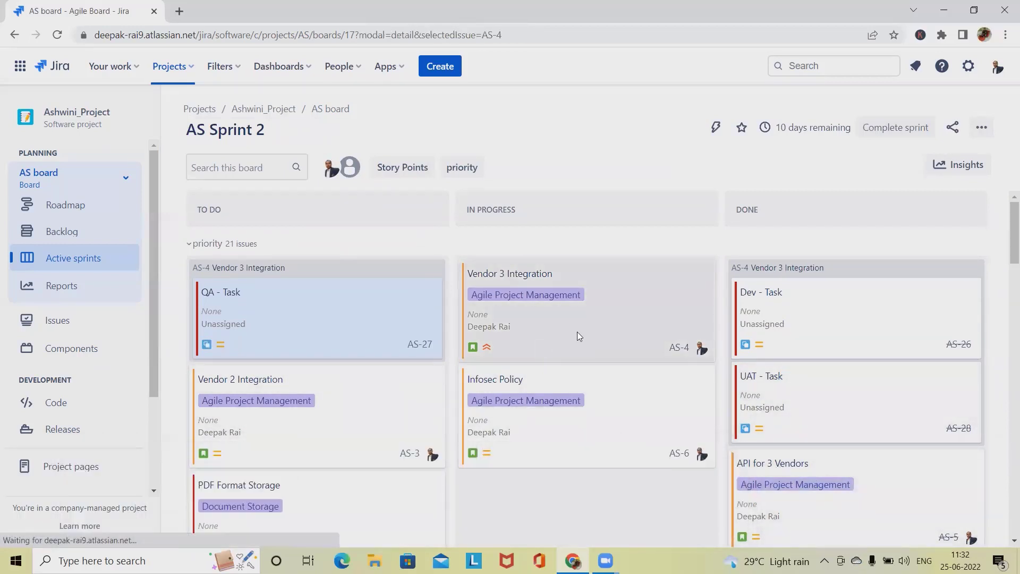
{"action": "scroll", "coordinate": [800, 372], "scroll_direction": "down", "scroll_amount": 3}
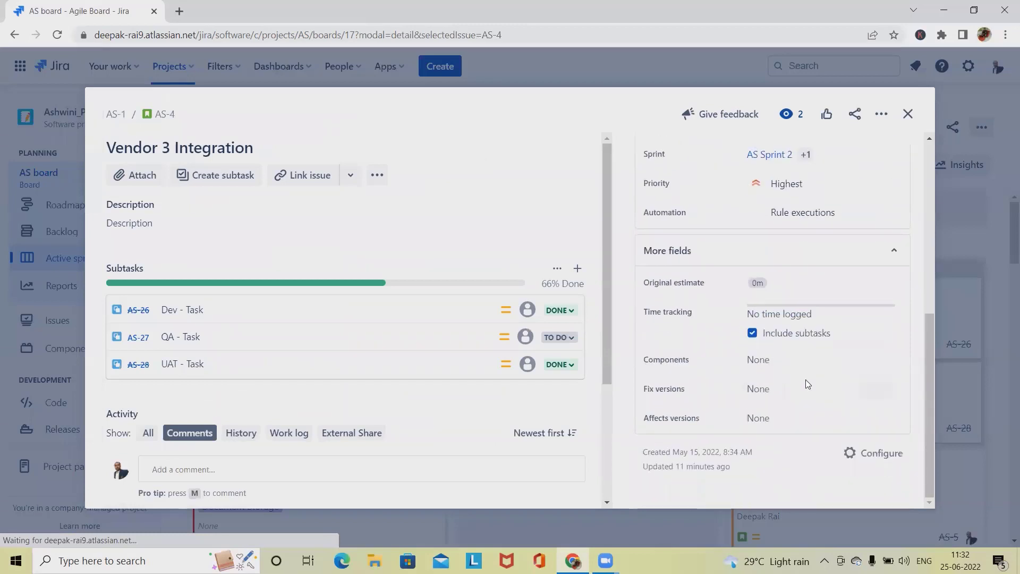
{"action": "scroll", "coordinate": [806, 380], "scroll_direction": "up", "scroll_amount": 3}
{"action": "left_click", "coordinate": [803, 382]}
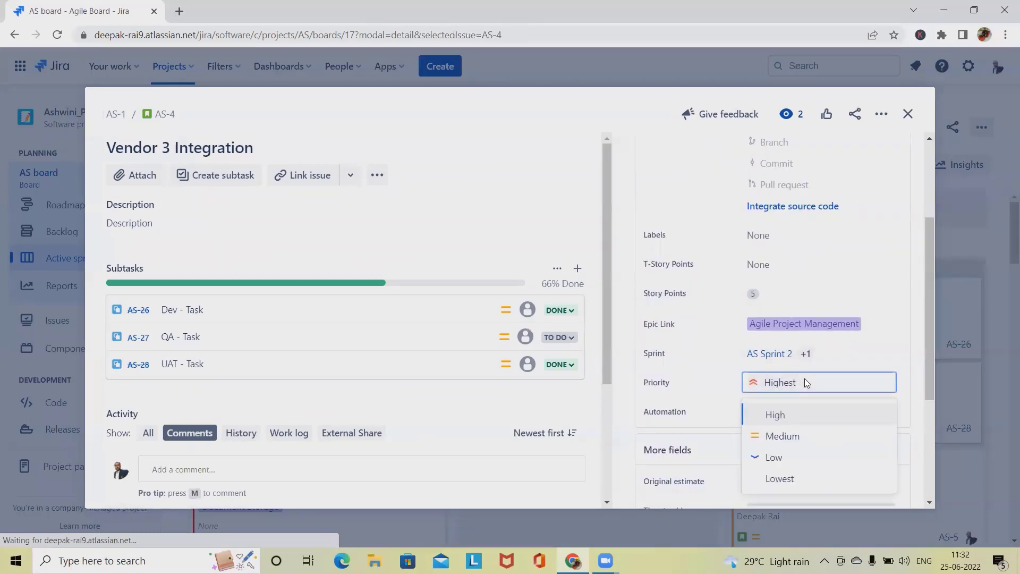
{"action": "left_click", "coordinate": [790, 463]}
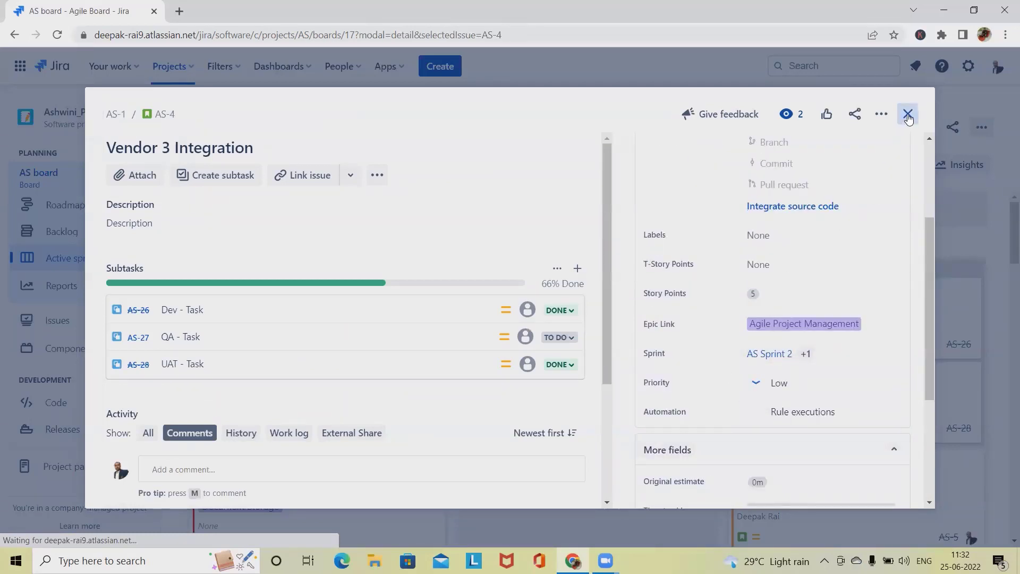
{"action": "left_click", "coordinate": [908, 116]}
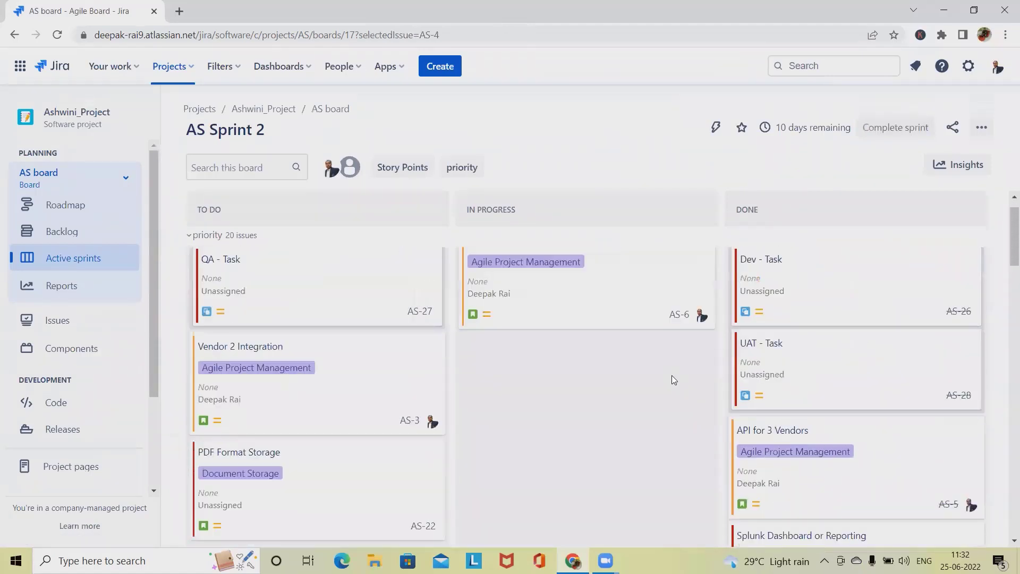
{"action": "scroll", "coordinate": [671, 375], "scroll_direction": "down", "scroll_amount": 15}
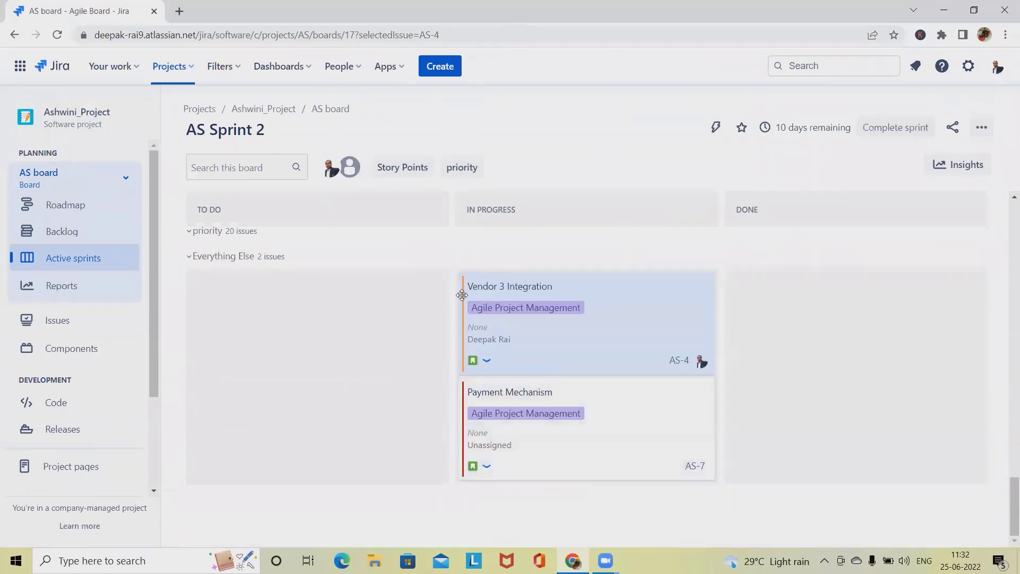
{"action": "scroll", "coordinate": [469, 309], "scroll_direction": "up", "scroll_amount": 5}
{"action": "scroll", "coordinate": [265, 441], "scroll_direction": "up", "scroll_amount": 10}
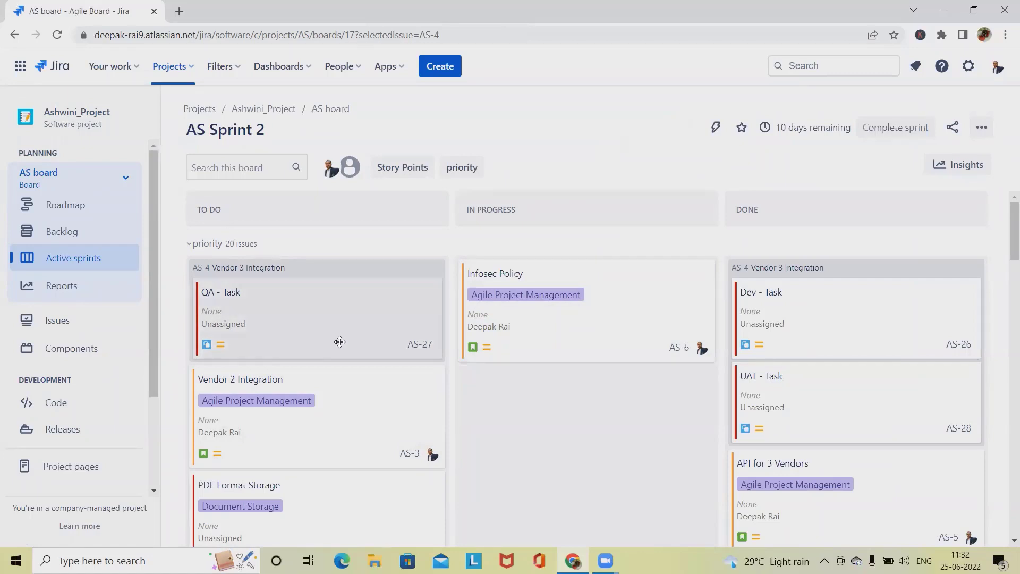
{"action": "scroll", "coordinate": [337, 342], "scroll_direction": "down", "scroll_amount": 15}
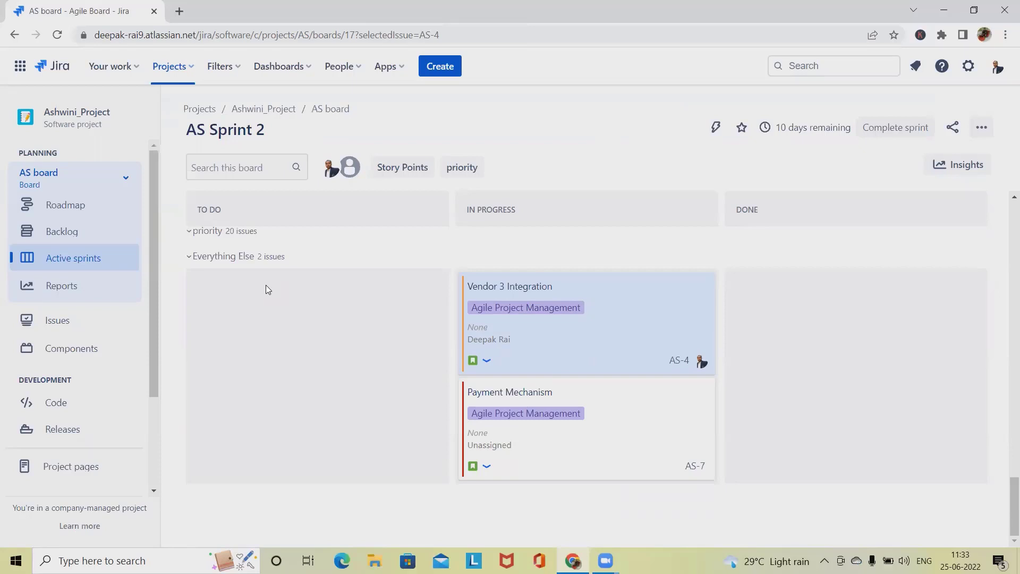
Base swimlanes on Assignees with Unassigned issues shown above other swimlanes, then return to the board
{"action": "left_click", "coordinate": [982, 128]}
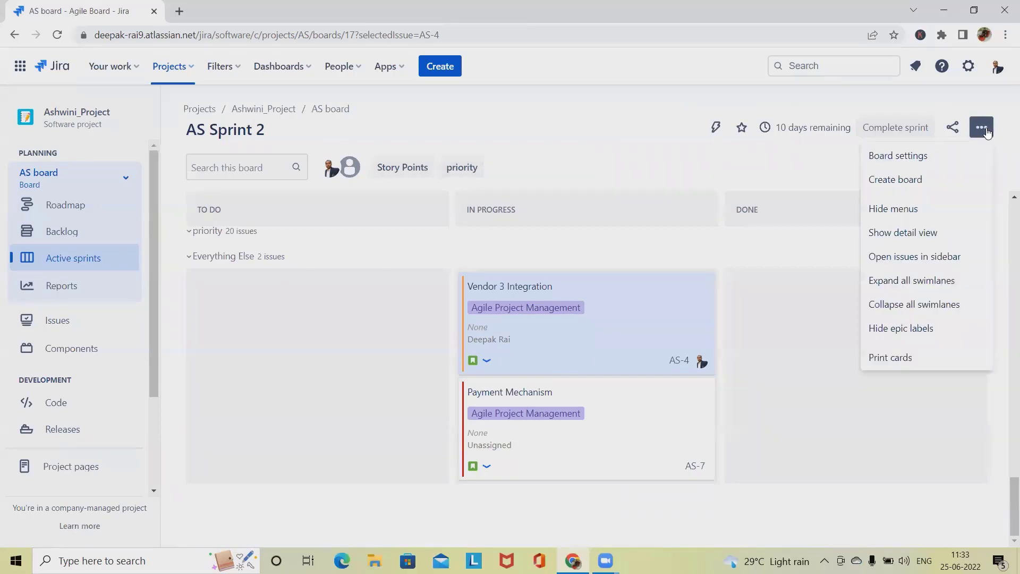
{"action": "left_click", "coordinate": [928, 156]}
{"action": "left_click", "coordinate": [440, 269]}
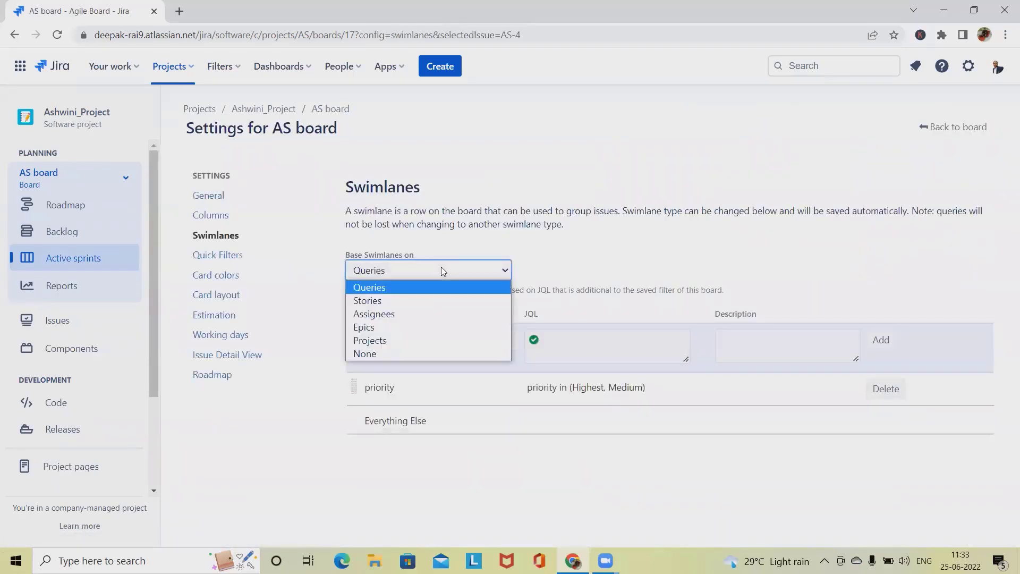
{"action": "left_click", "coordinate": [412, 317]}
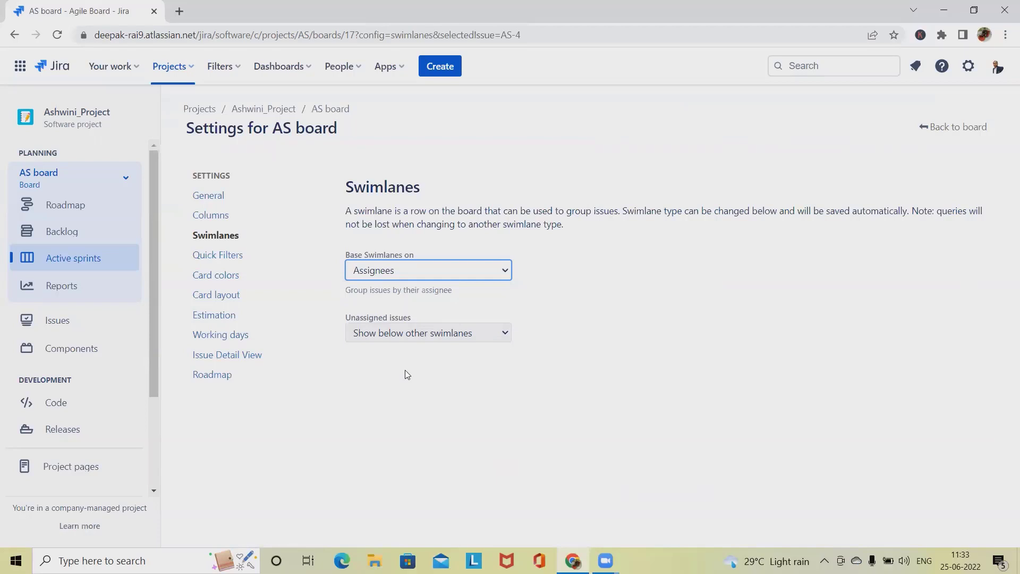
{"action": "left_click", "coordinate": [460, 334]}
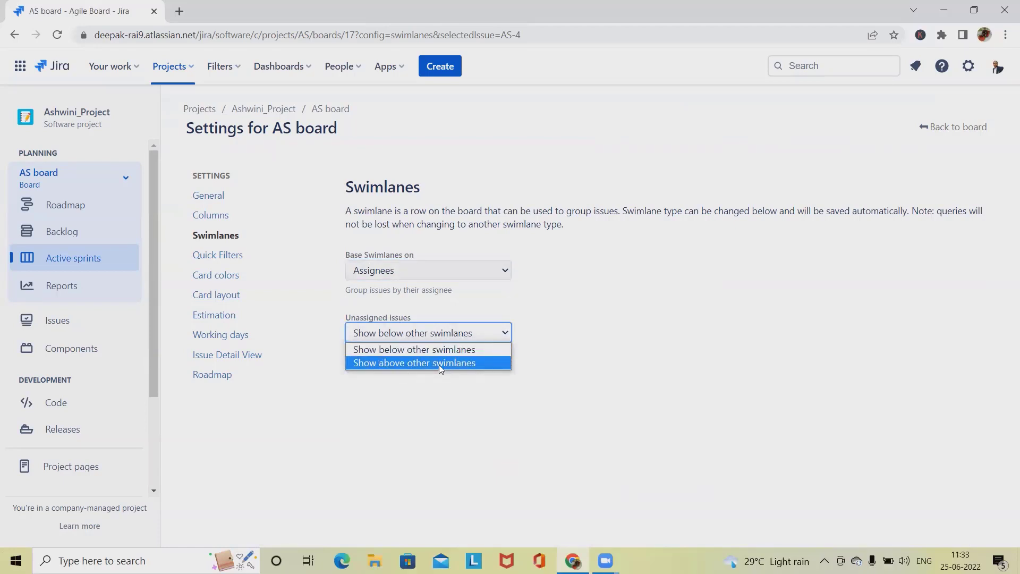
{"action": "left_click", "coordinate": [439, 363]}
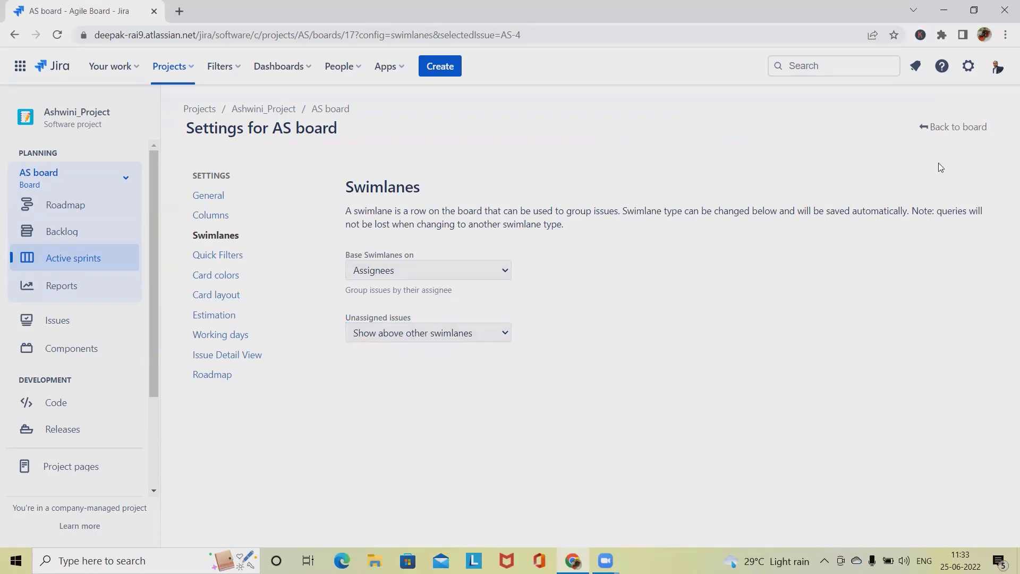
{"action": "left_click", "coordinate": [957, 127]}
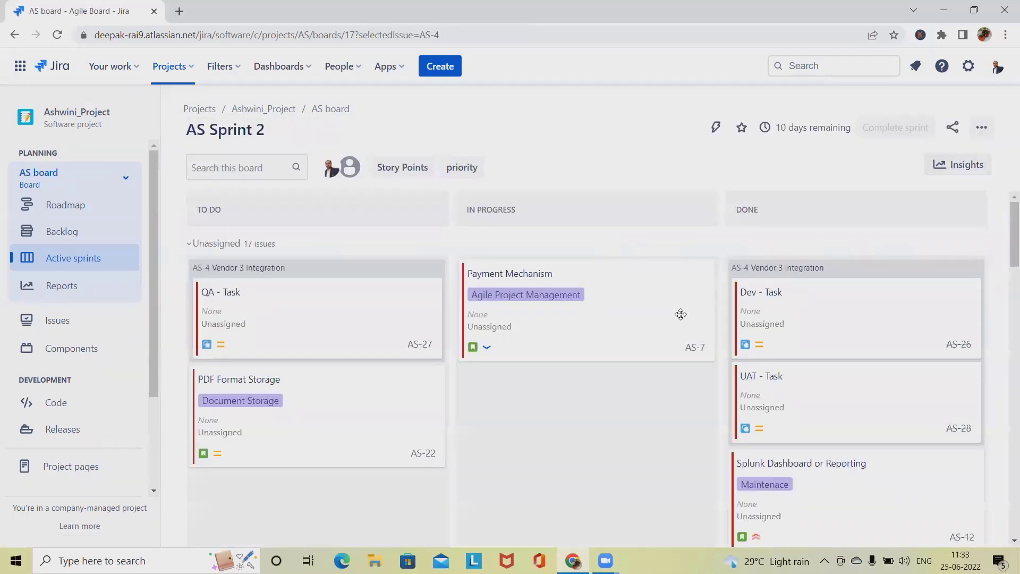
{"action": "scroll", "coordinate": [400, 313], "scroll_direction": "down", "scroll_amount": 3}
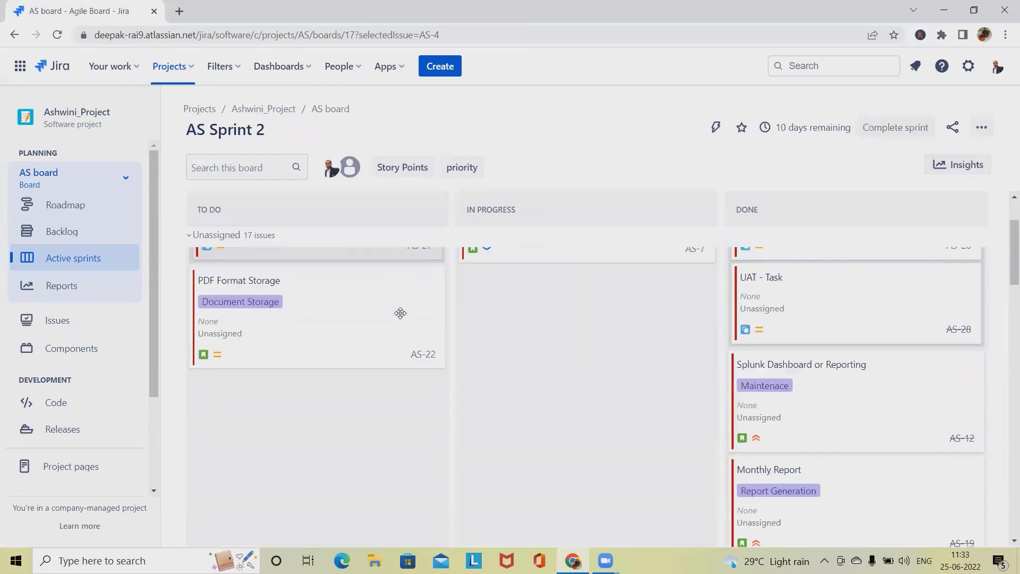
{"action": "scroll", "coordinate": [402, 315], "scroll_direction": "down", "scroll_amount": 10}
{"action": "scroll", "coordinate": [408, 314], "scroll_direction": "up", "scroll_amount": 5}
{"action": "scroll", "coordinate": [408, 316], "scroll_direction": "up", "scroll_amount": 3}
{"action": "scroll", "coordinate": [408, 316], "scroll_direction": "down", "scroll_amount": 12}
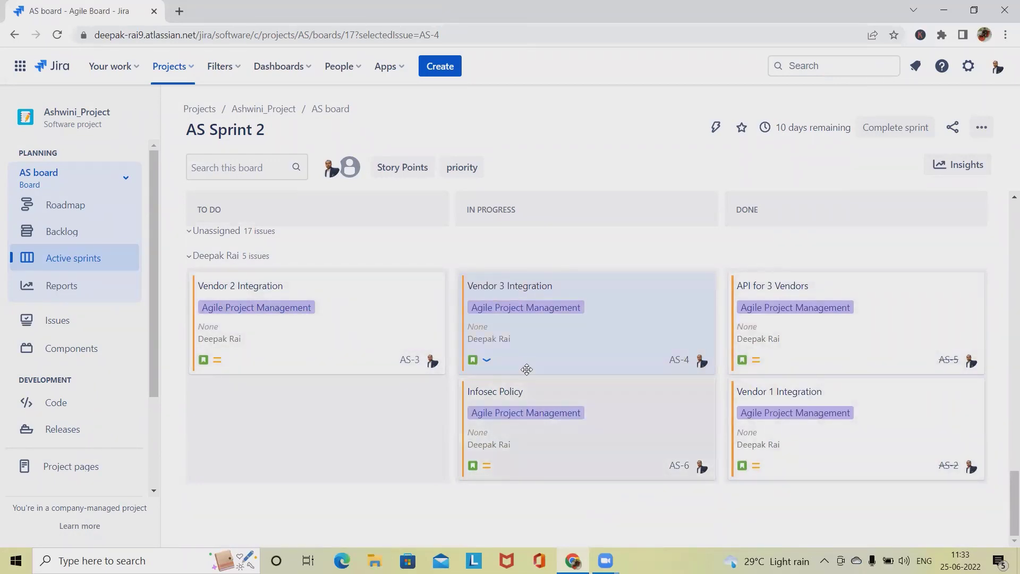
In the AS board settings, try basing swimlanes on Epics, then on Projects
{"action": "left_click", "coordinate": [982, 127]}
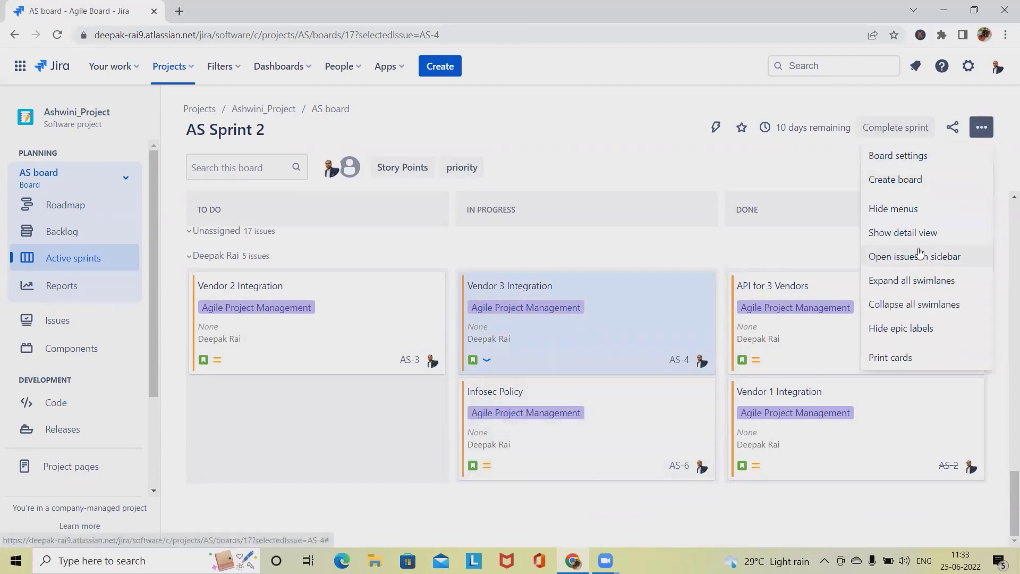
{"action": "left_click", "coordinate": [932, 153]}
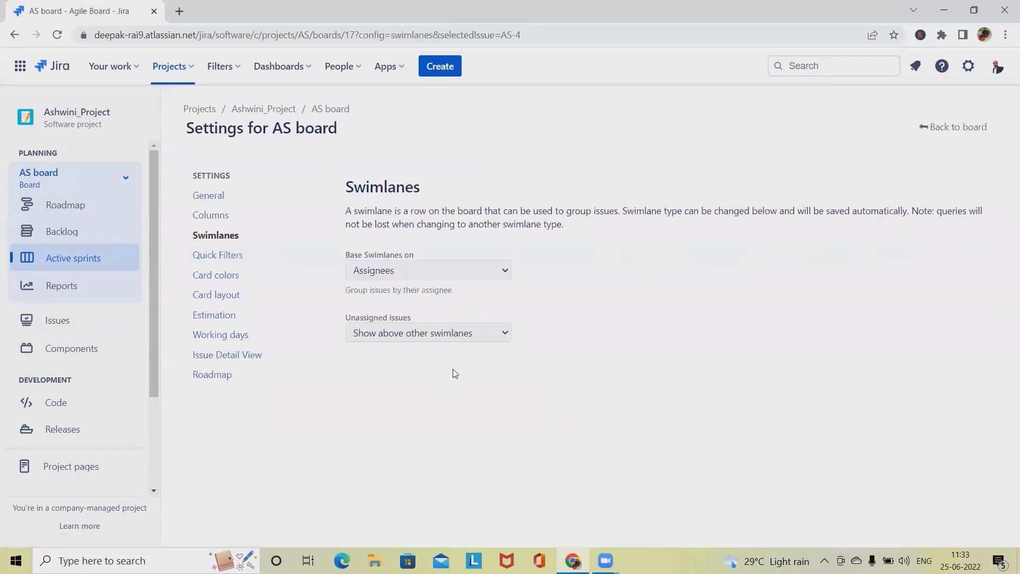
{"action": "left_click", "coordinate": [493, 270]}
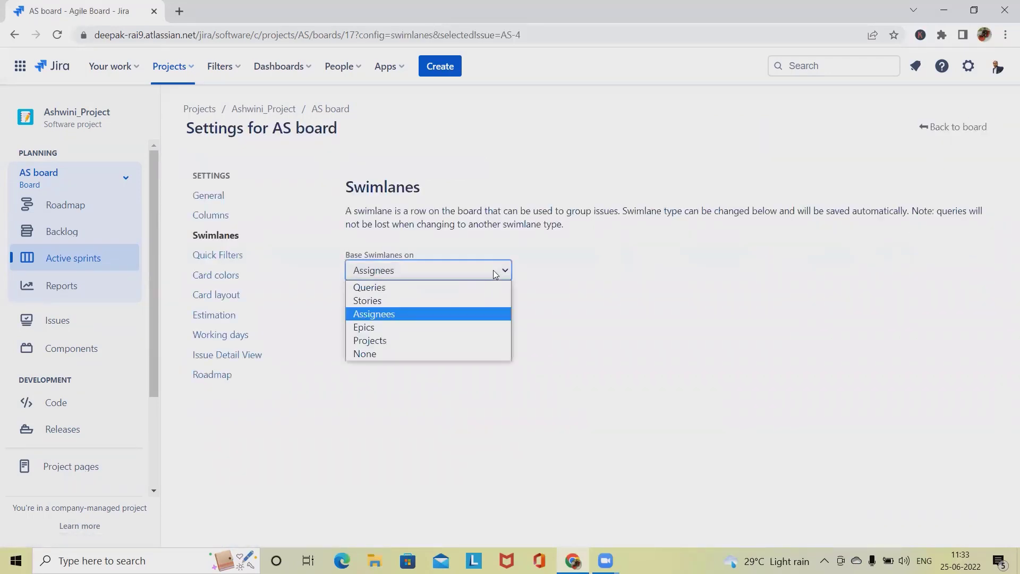
{"action": "left_click", "coordinate": [433, 328]}
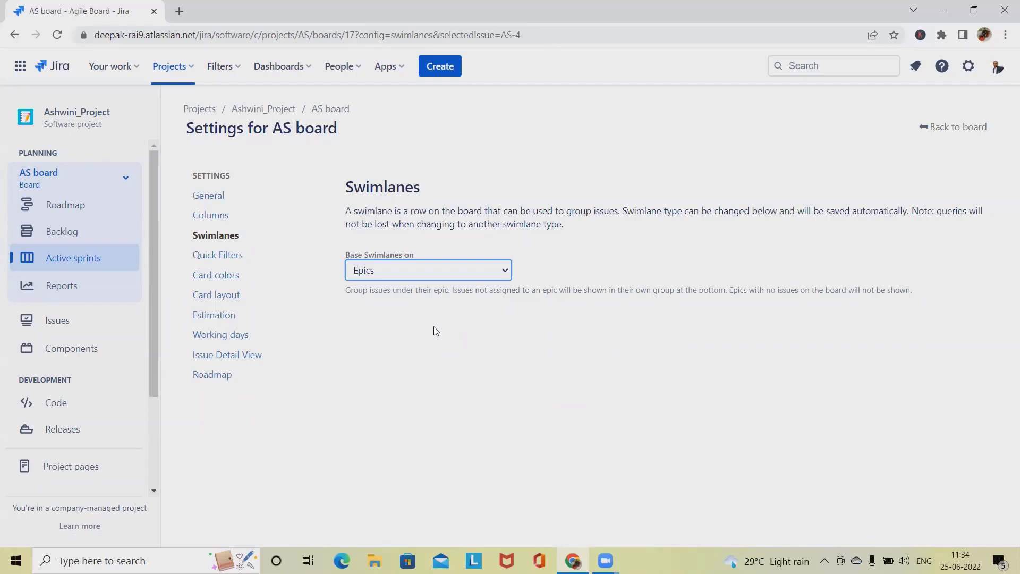
{"action": "left_click", "coordinate": [472, 270]}
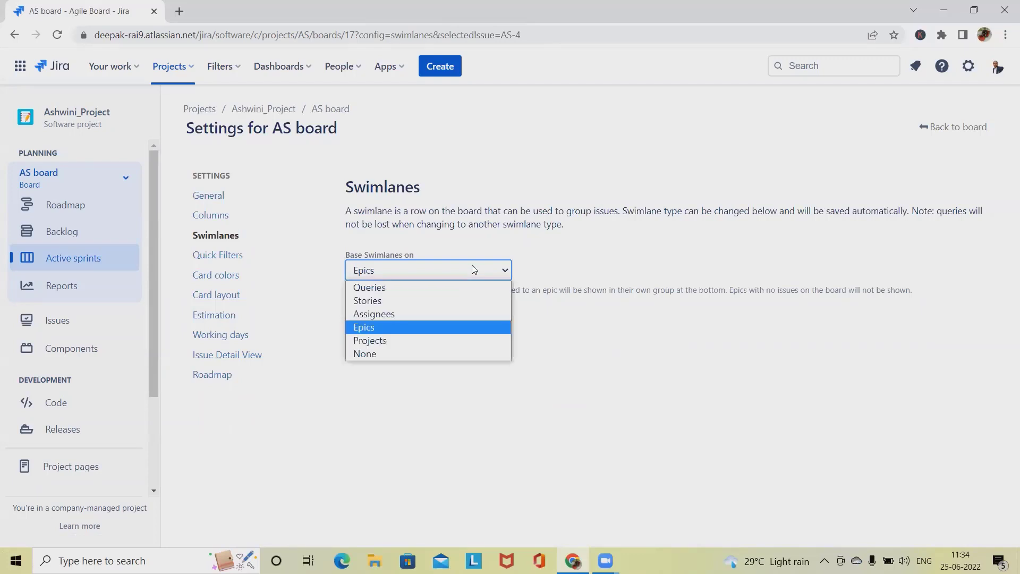
{"action": "left_click", "coordinate": [429, 343]}
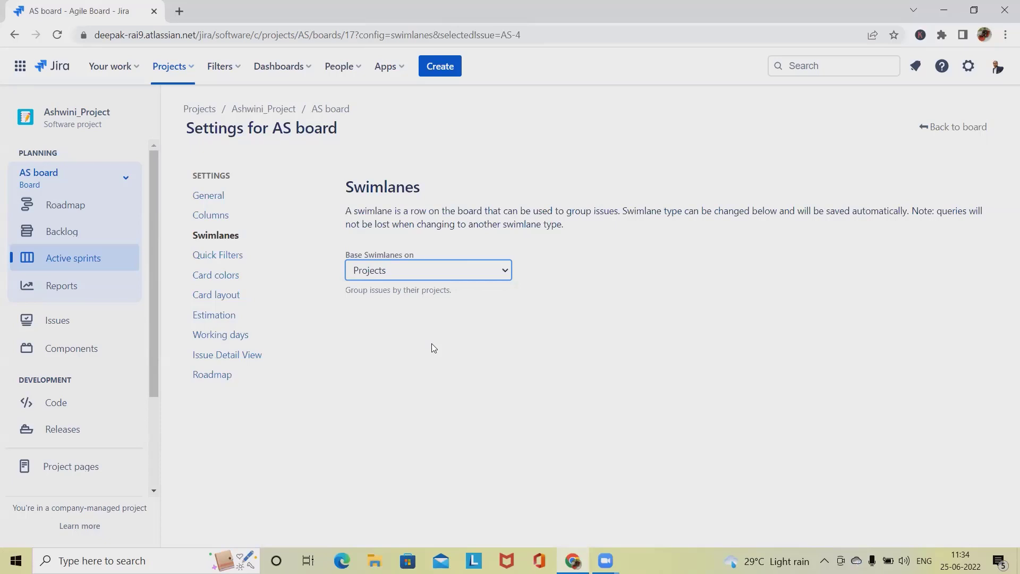
{"action": "left_click", "coordinate": [451, 270]}
Select Queries, delete the old priority swimlane query, and name a new swimlane 'Priority'
{"action": "left_click", "coordinate": [425, 287]}
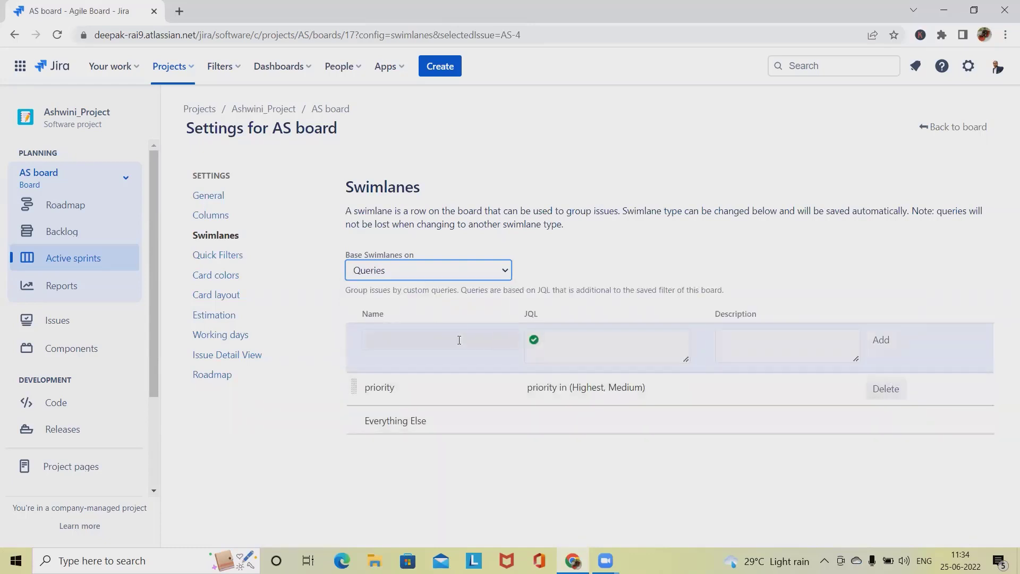
{"action": "left_click", "coordinate": [439, 347]}
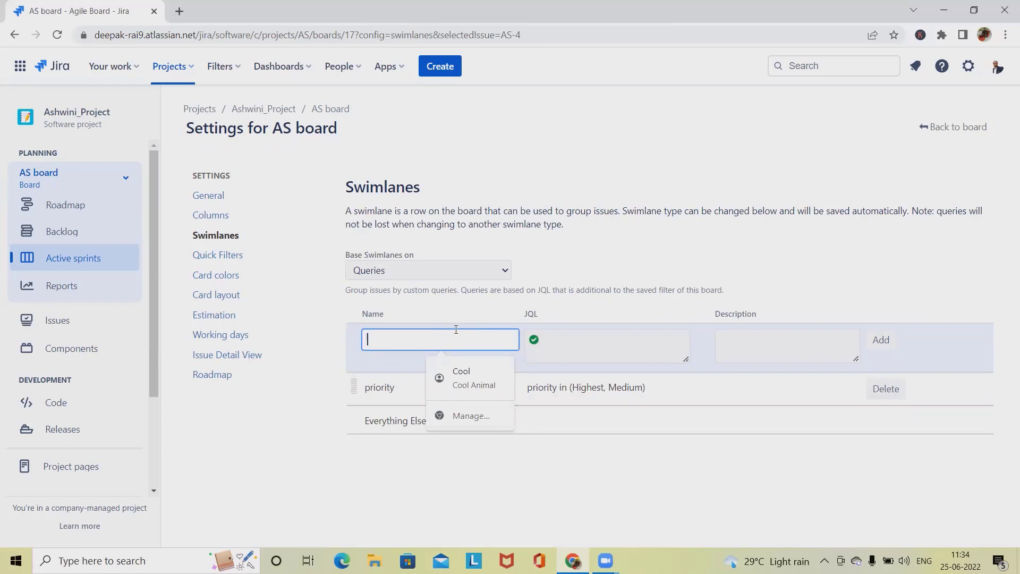
{"action": "type", "text": "P"}
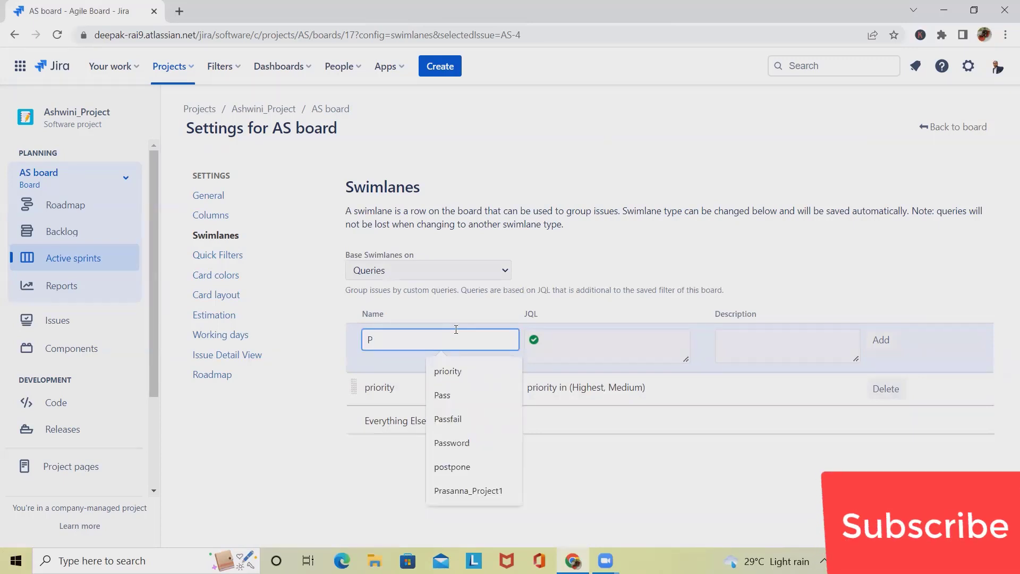
{"action": "left_click", "coordinate": [886, 389]}
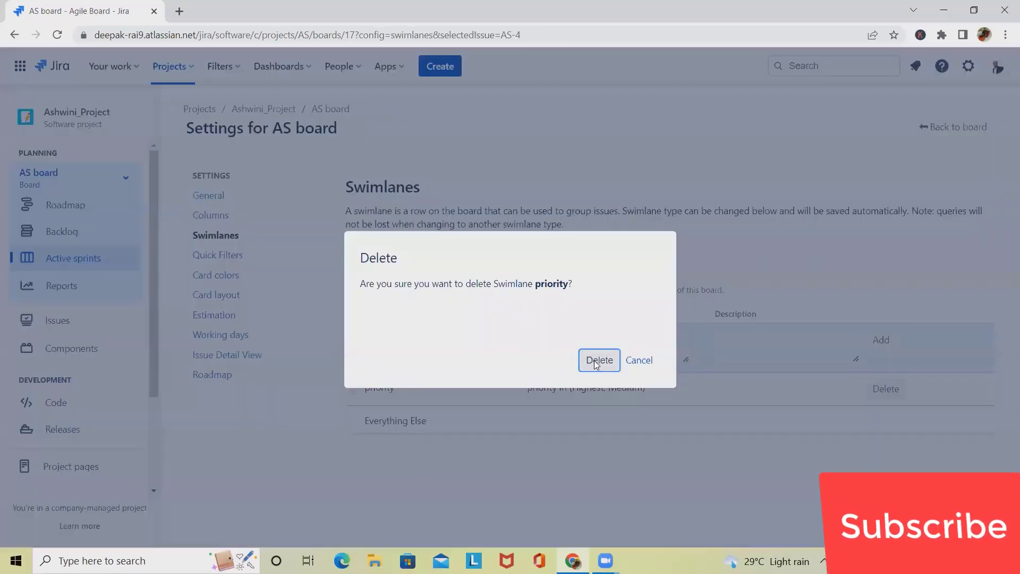
{"action": "left_click", "coordinate": [596, 423]}
{"action": "left_click", "coordinate": [428, 342]}
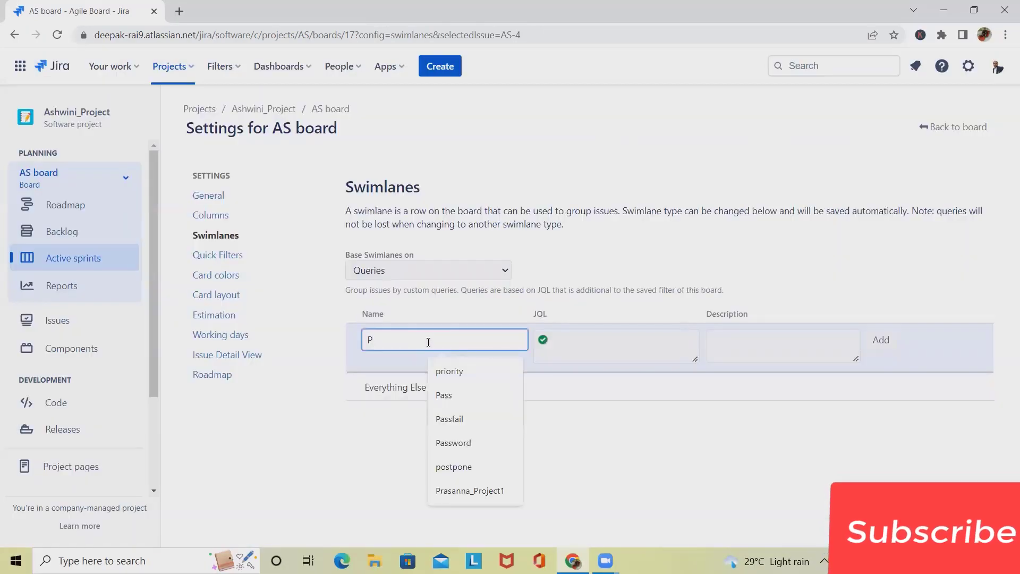
{"action": "type", "text": "ri"}
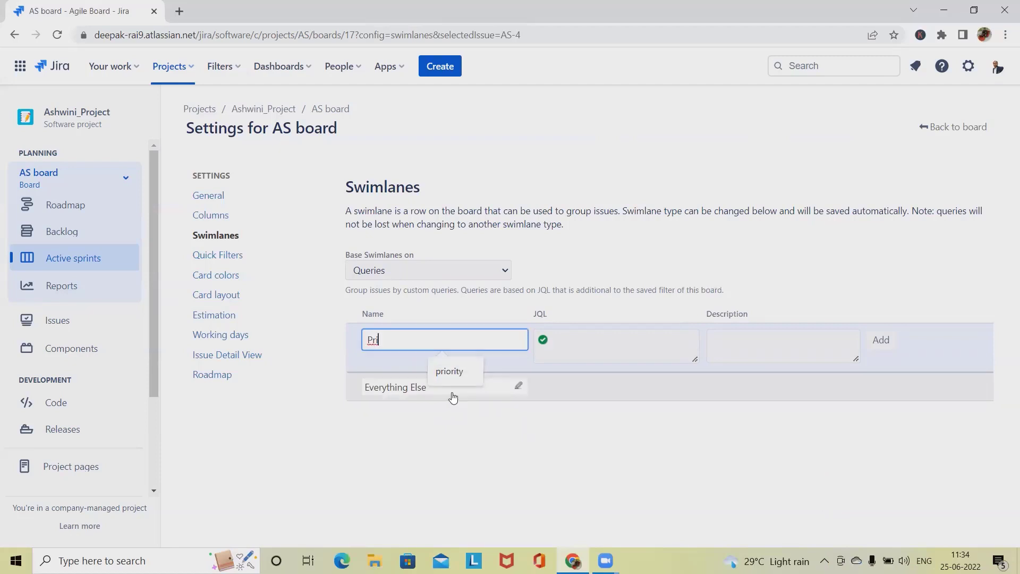
{"action": "type", "text": "ority"}
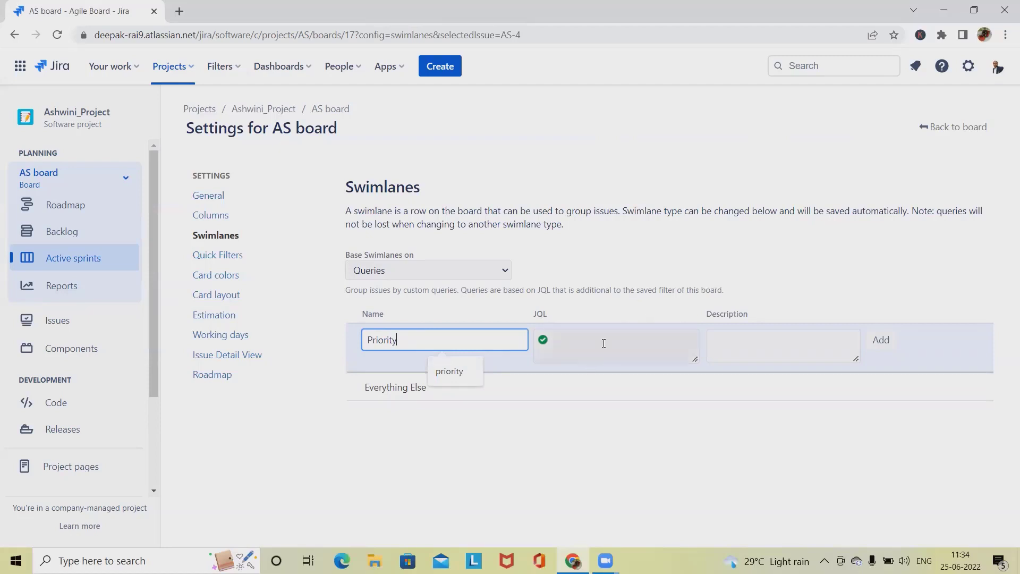
{"action": "left_click", "coordinate": [602, 343]}
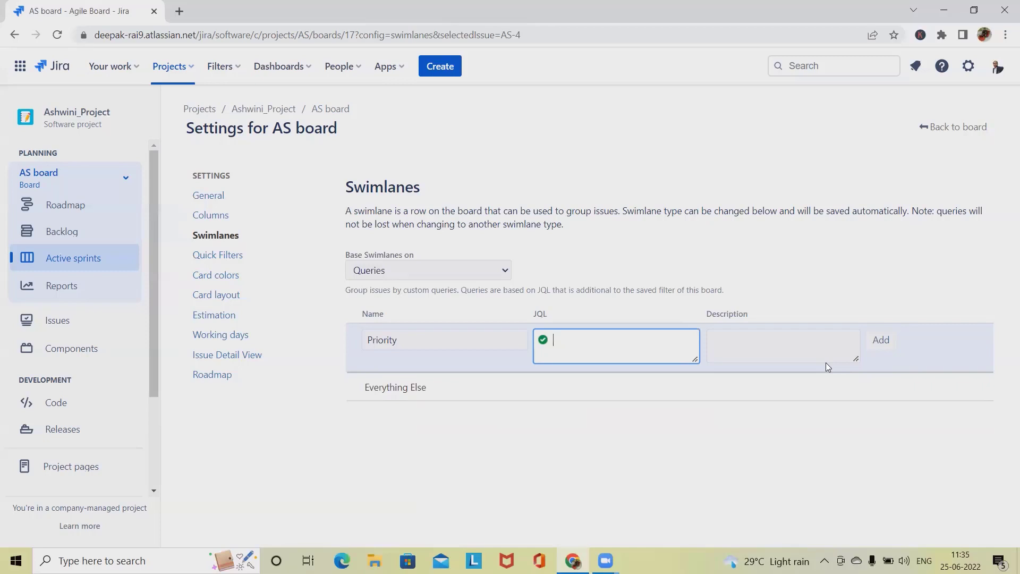
Enter the JQL priority in (High, Highest) for the new Priority swimlane
{"action": "type", "text": "Pr"}
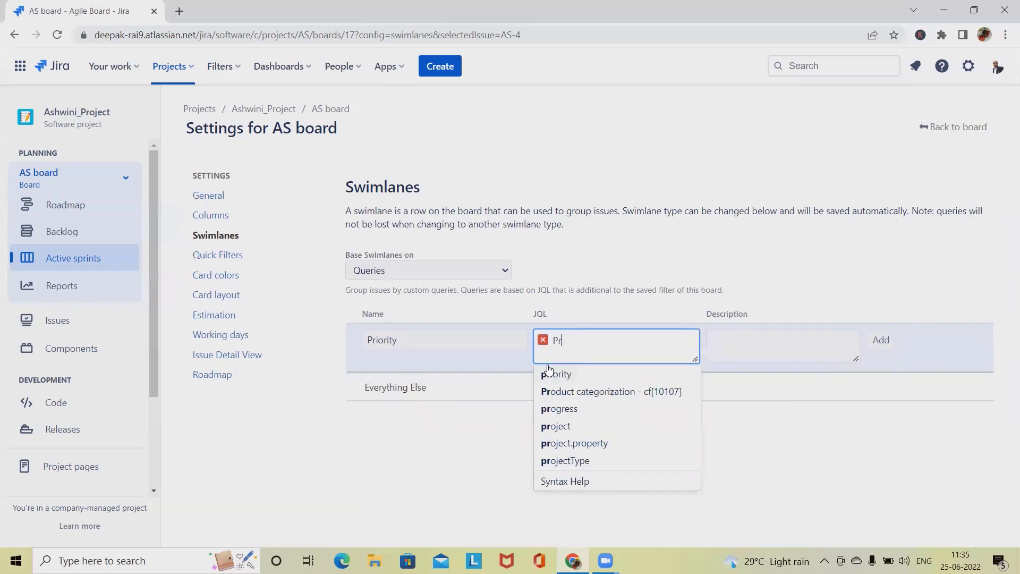
{"action": "left_click", "coordinate": [637, 374]}
{"action": "type", "text": "in"}
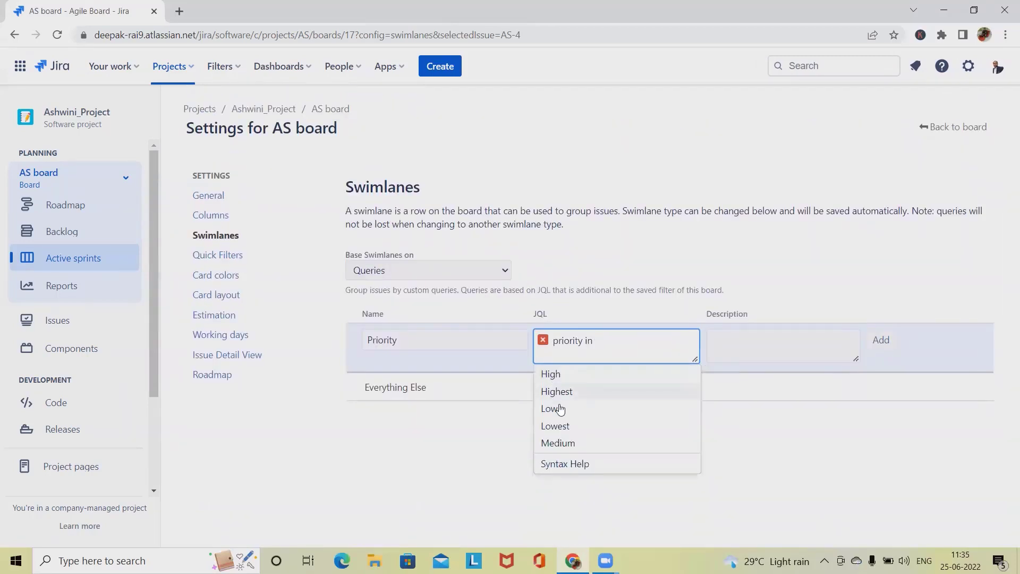
{"action": "left_click", "coordinate": [575, 375]}
{"action": "type", "text": ","}
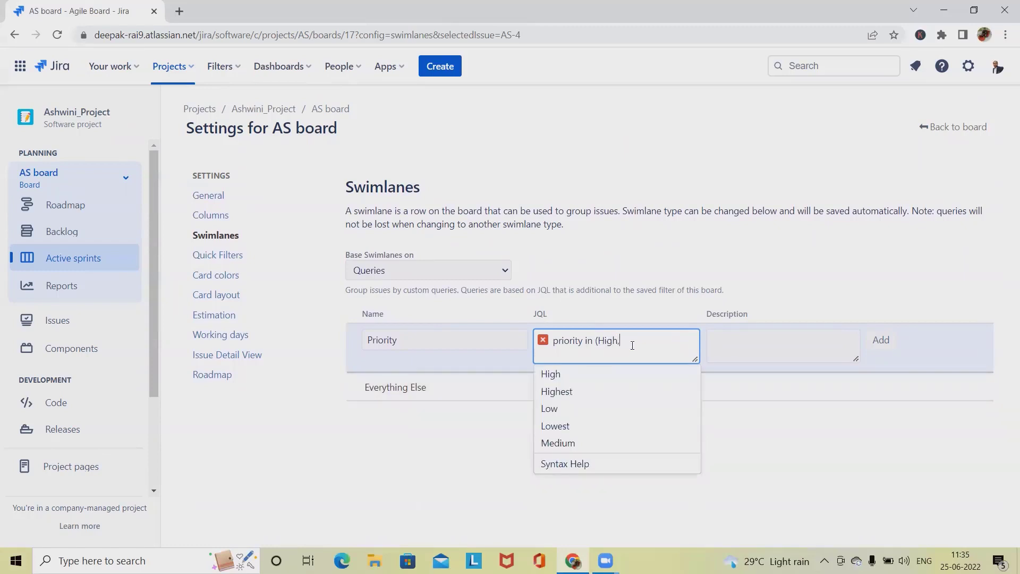
{"action": "left_click", "coordinate": [572, 391]}
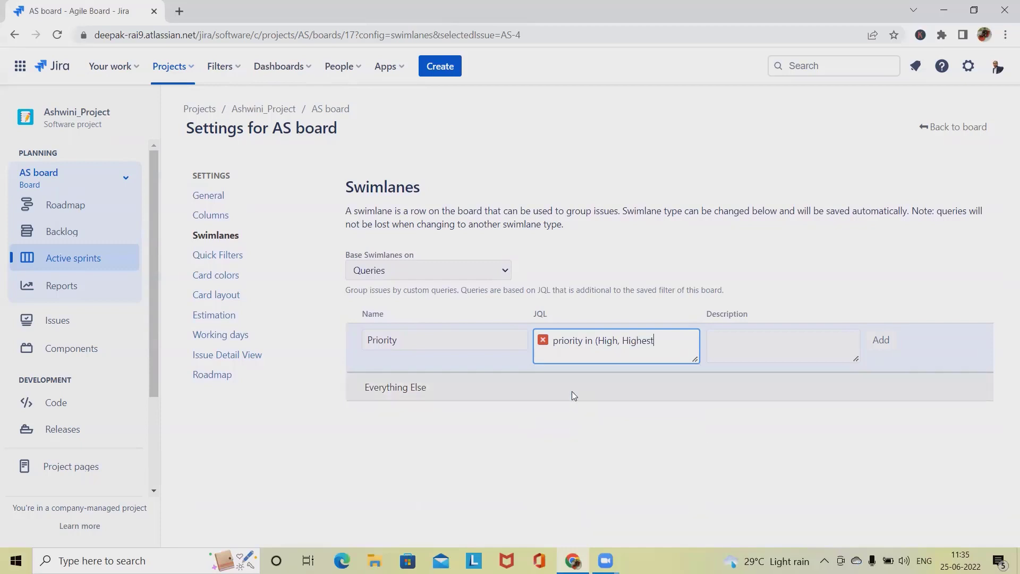
{"action": "type", "text": ")"}
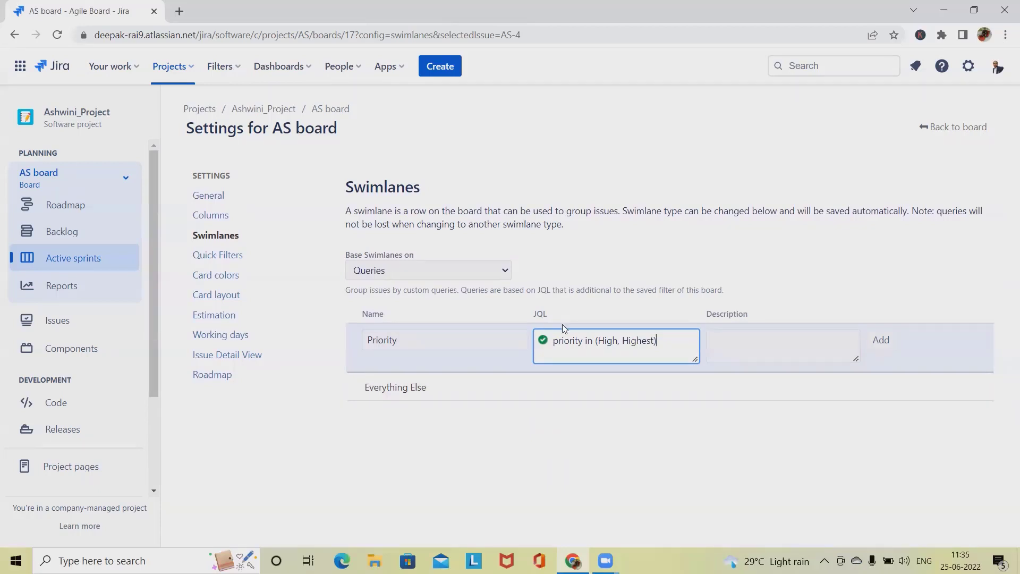
Add the Priority swimlane to the list, then open its edit form and cancel
{"action": "left_click", "coordinate": [773, 355]}
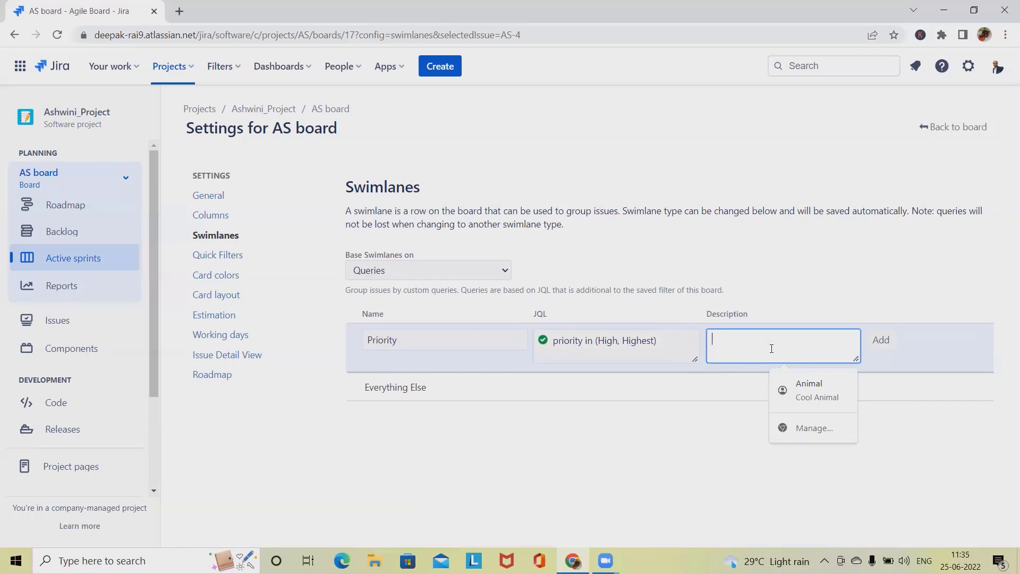
{"action": "left_click", "coordinate": [880, 340]}
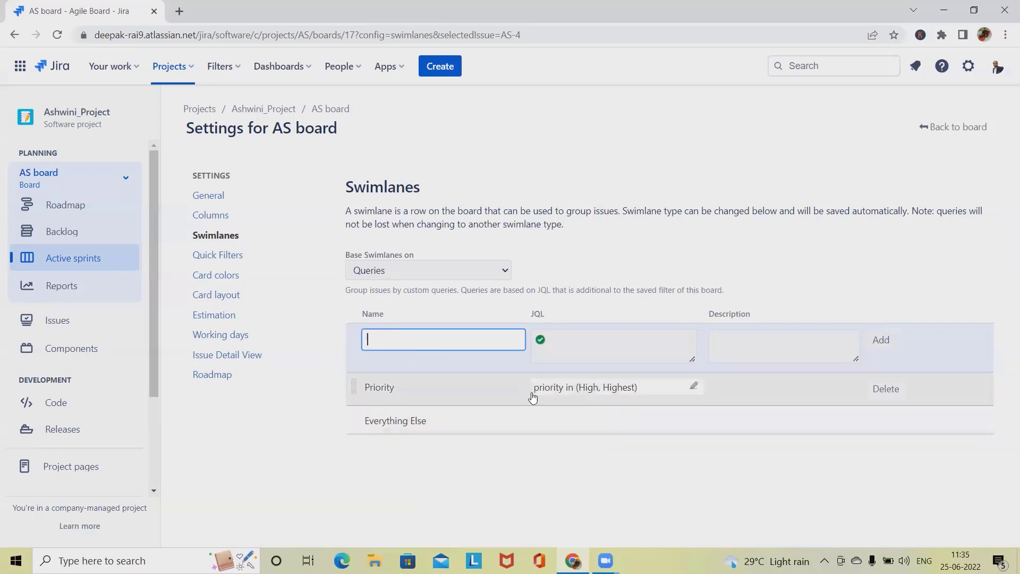
{"action": "left_click", "coordinate": [514, 387]}
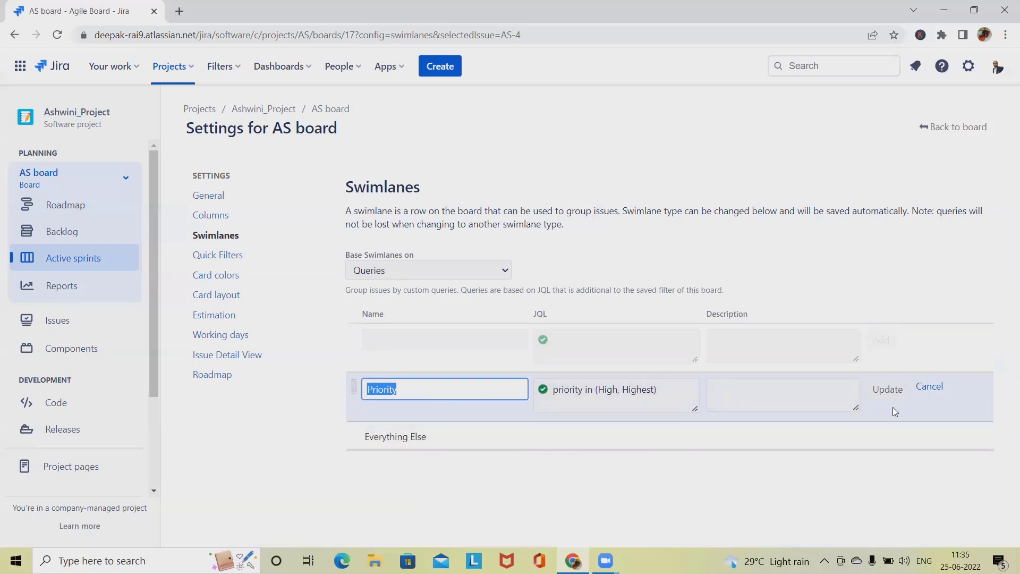
{"action": "left_click", "coordinate": [931, 388]}
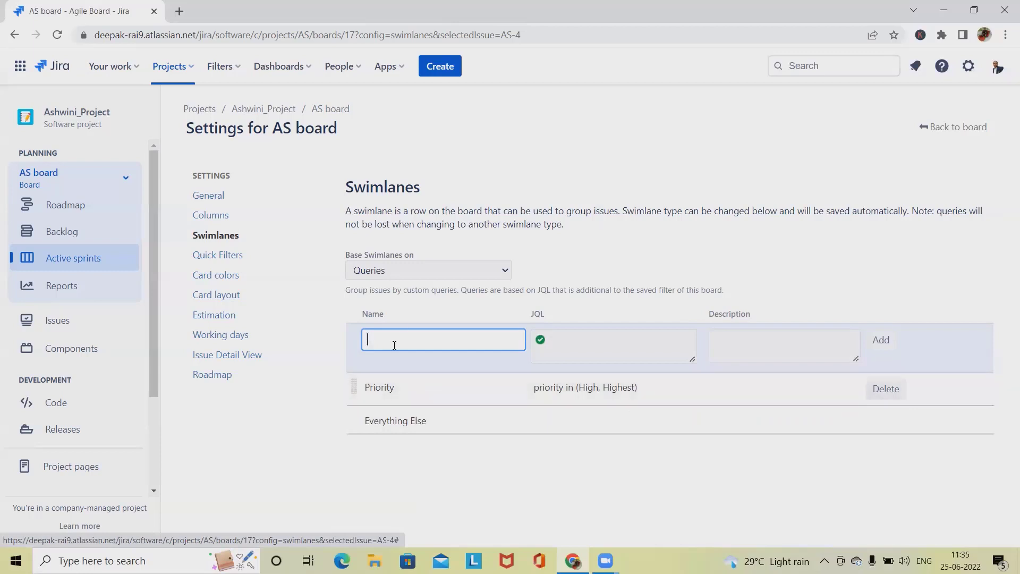
Set Base Swimlanes on to None and go back to the sprint board
{"action": "left_click", "coordinate": [500, 271]}
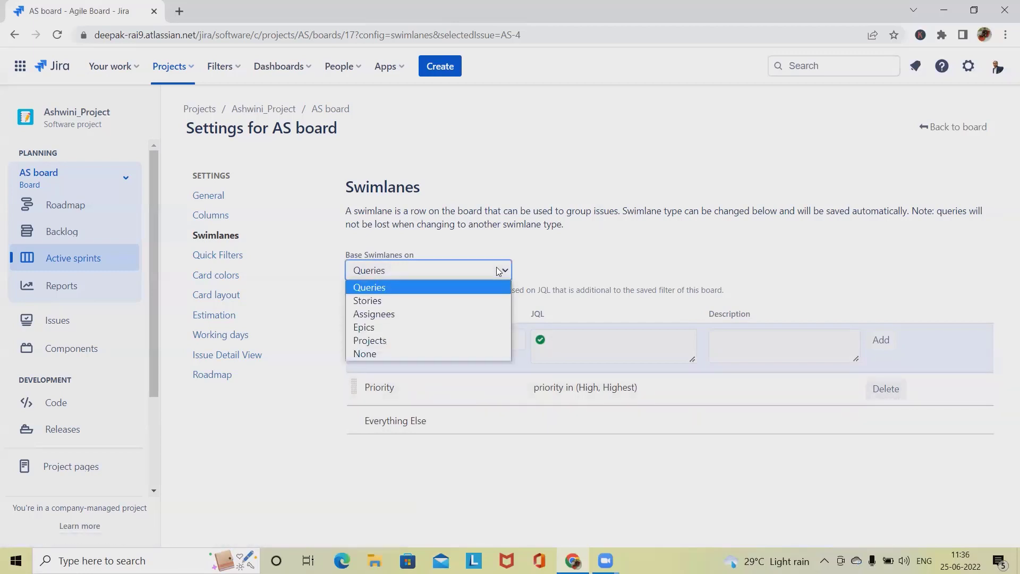
{"action": "left_click", "coordinate": [392, 354]}
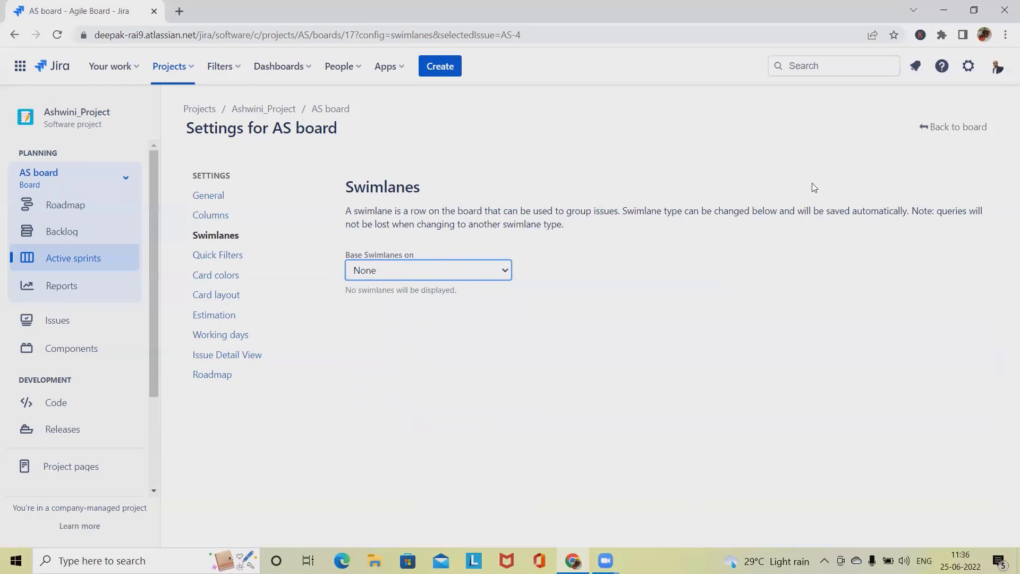
{"action": "left_click", "coordinate": [964, 132]}
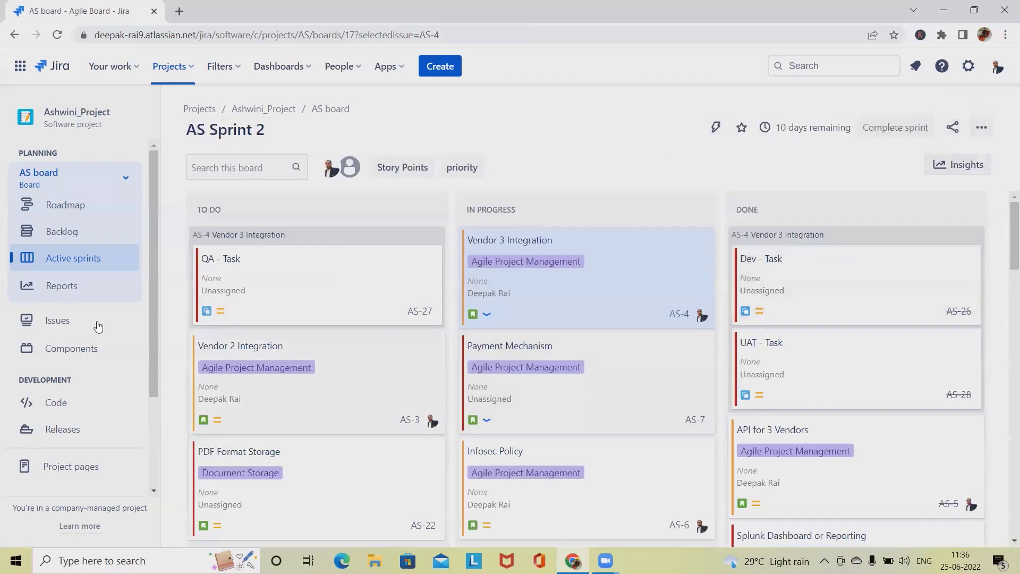
Reopen the AS board settings and confirm swimlanes remain based on None
{"action": "left_click", "coordinate": [982, 129]}
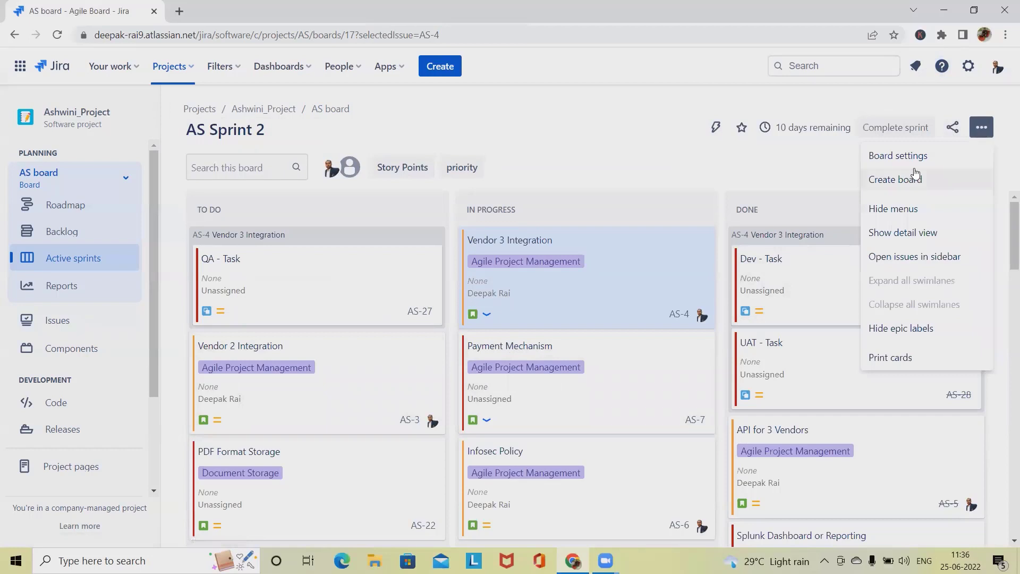
{"action": "left_click", "coordinate": [928, 157]}
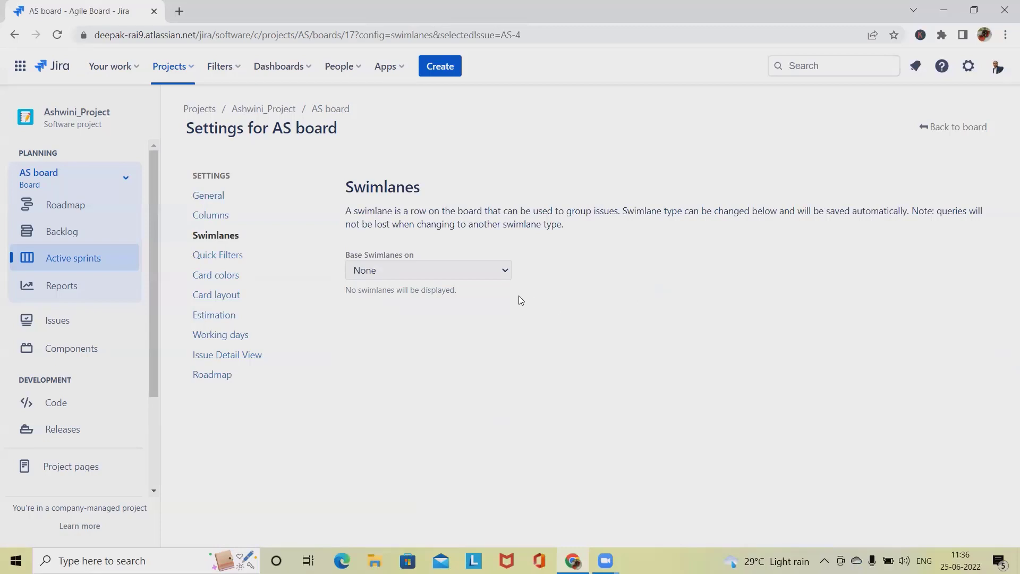
{"action": "left_click", "coordinate": [466, 271]}
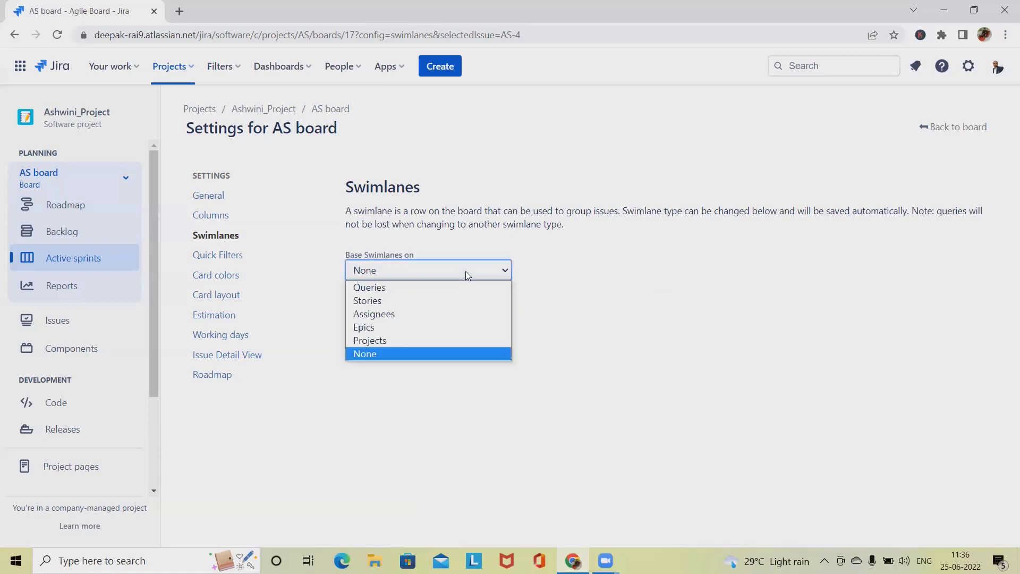
{"action": "left_click", "coordinate": [390, 356]}
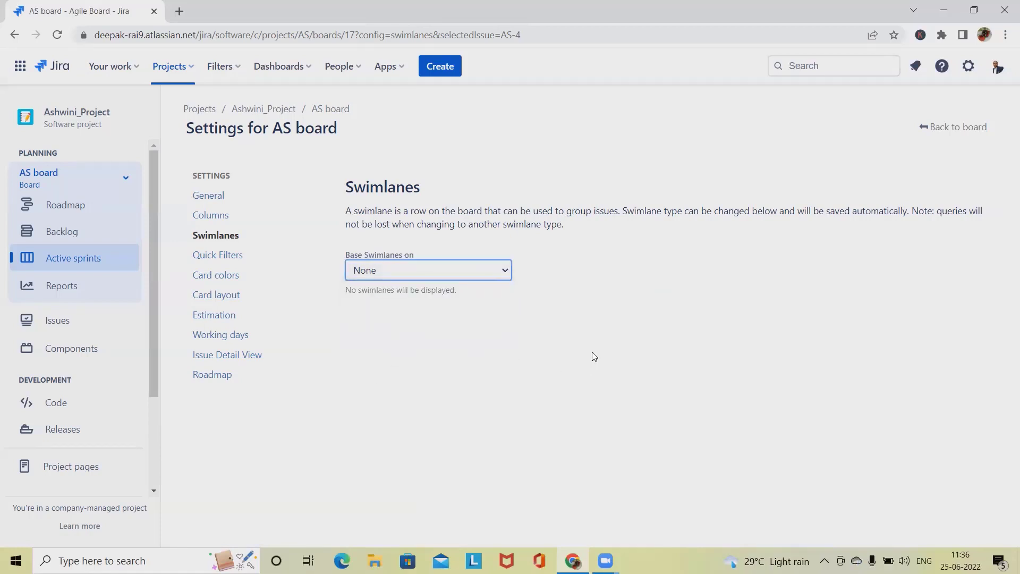